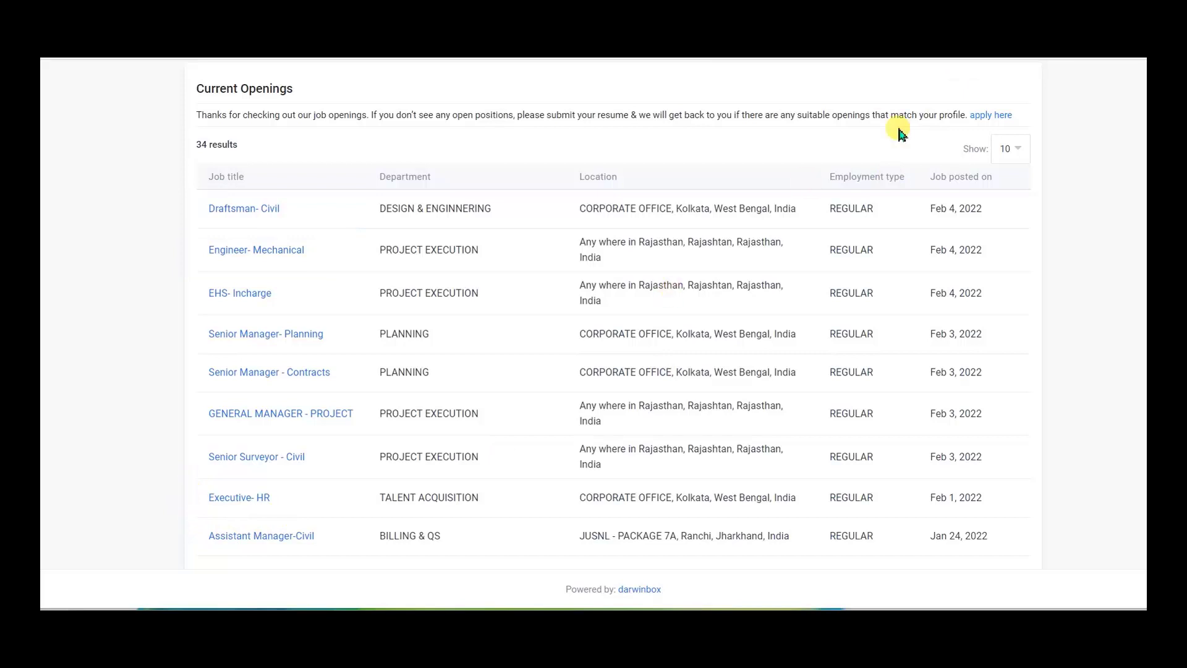
- Open the Engineer- Mechanical opening from the job list and start an application for it
scroll(610, 465, down, 2)
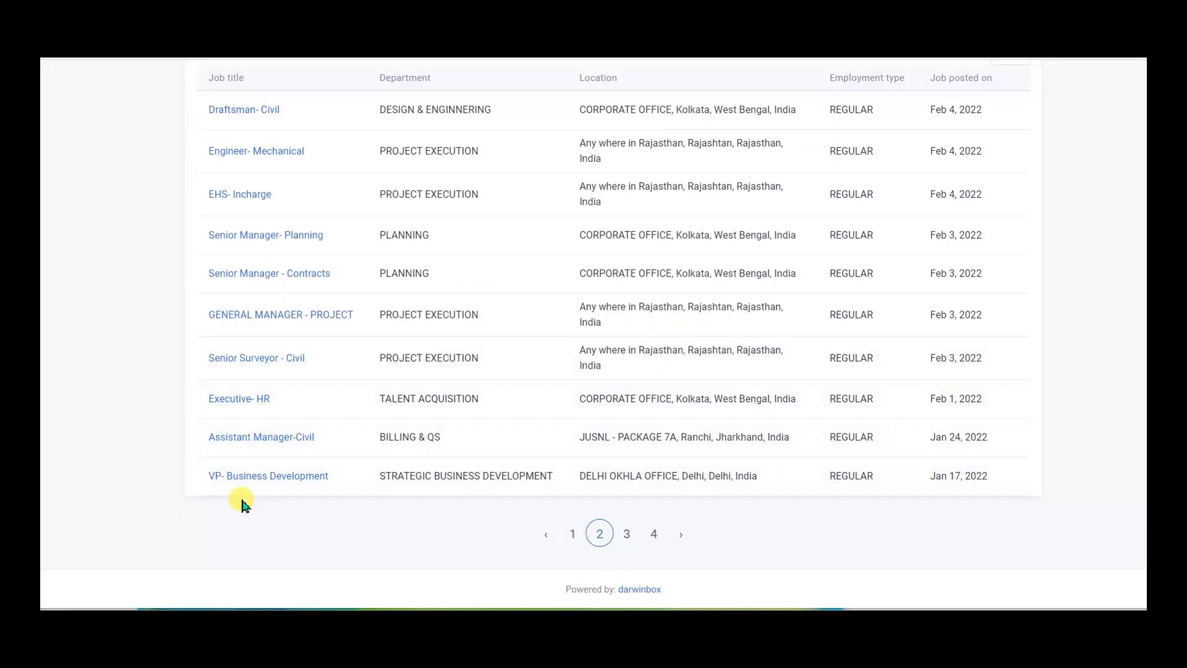
click(274, 152)
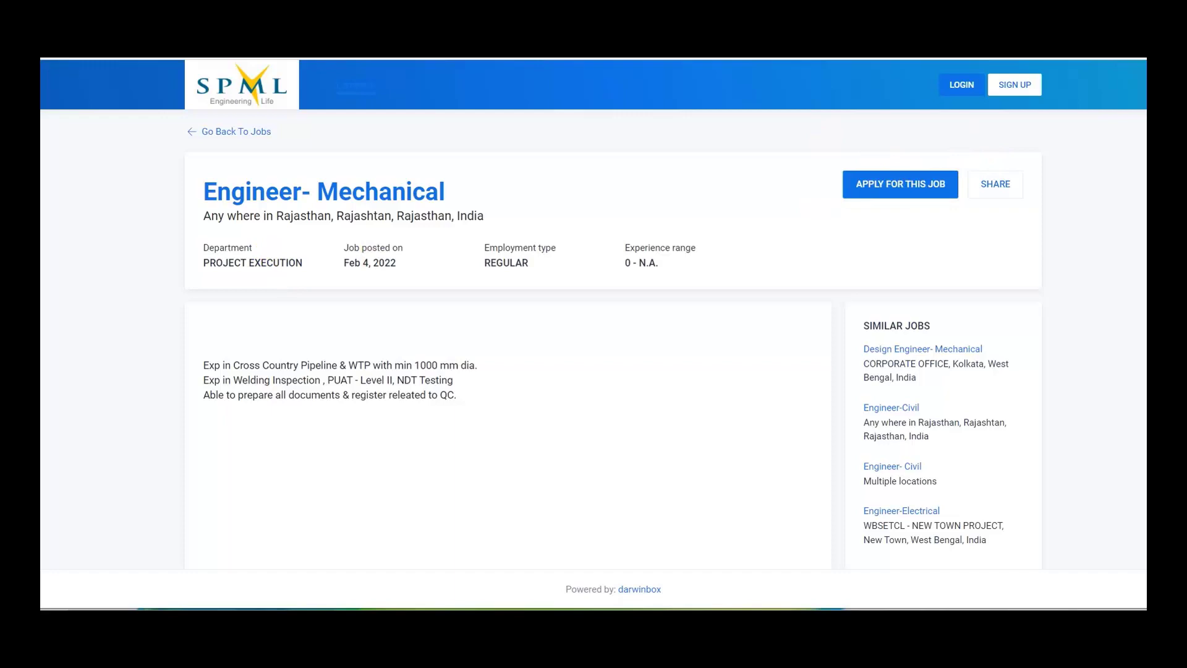
click(921, 198)
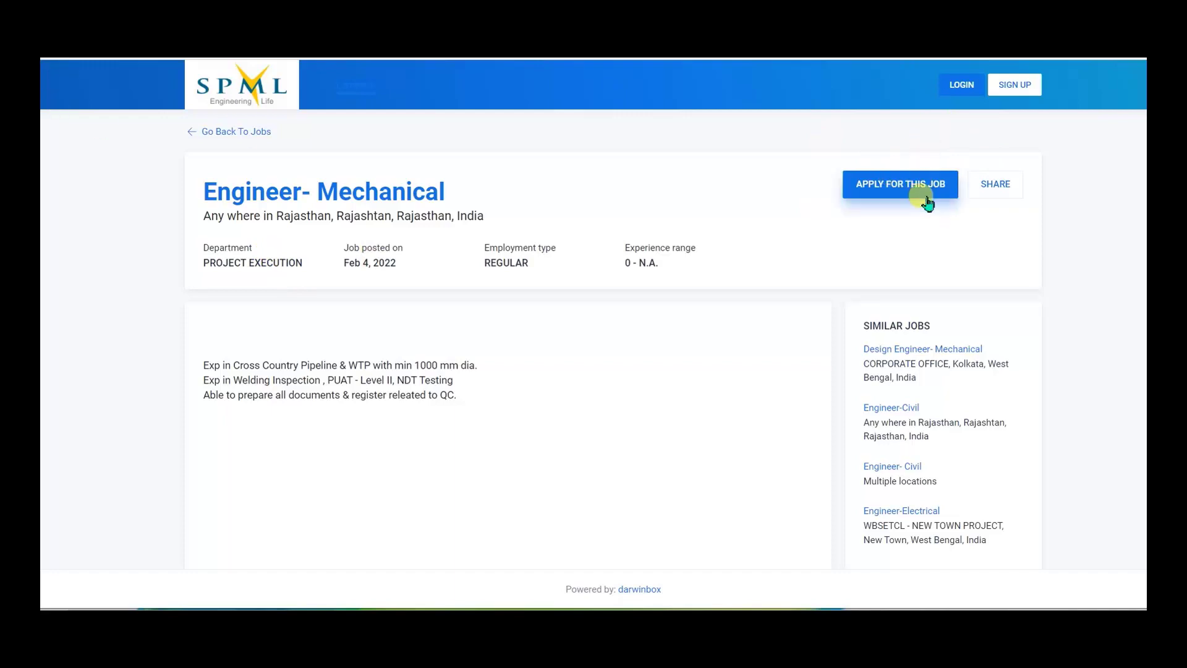
click(894, 189)
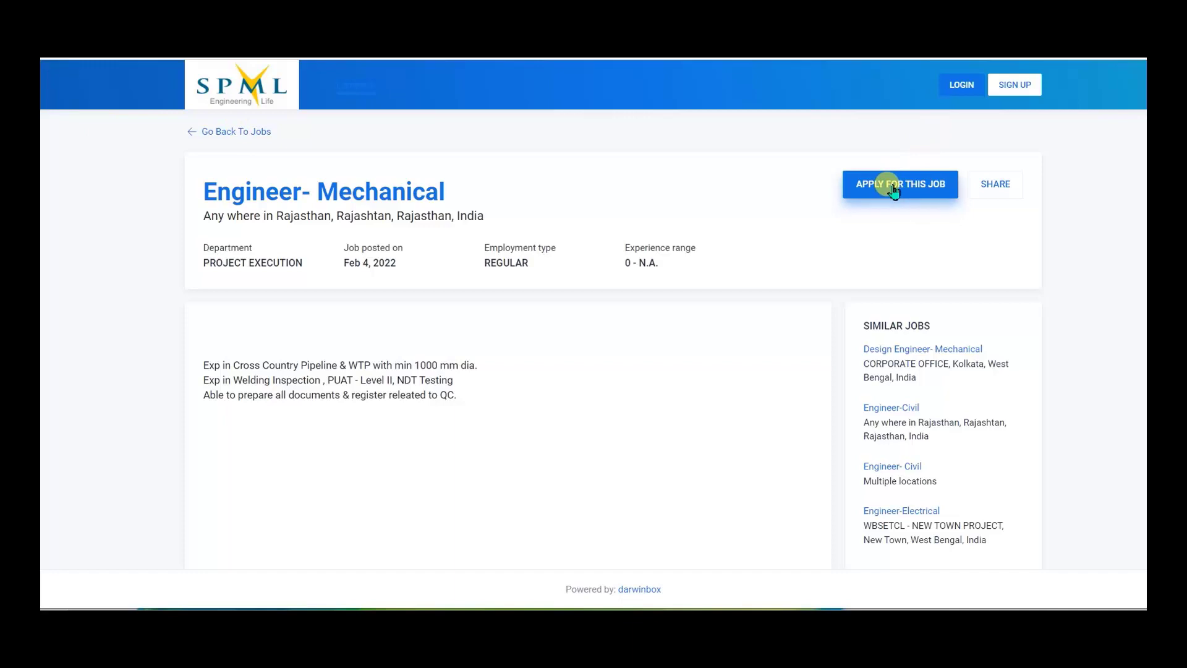
- Sign in to the careers portal with a Google account
scroll(490, 451, down, 4)
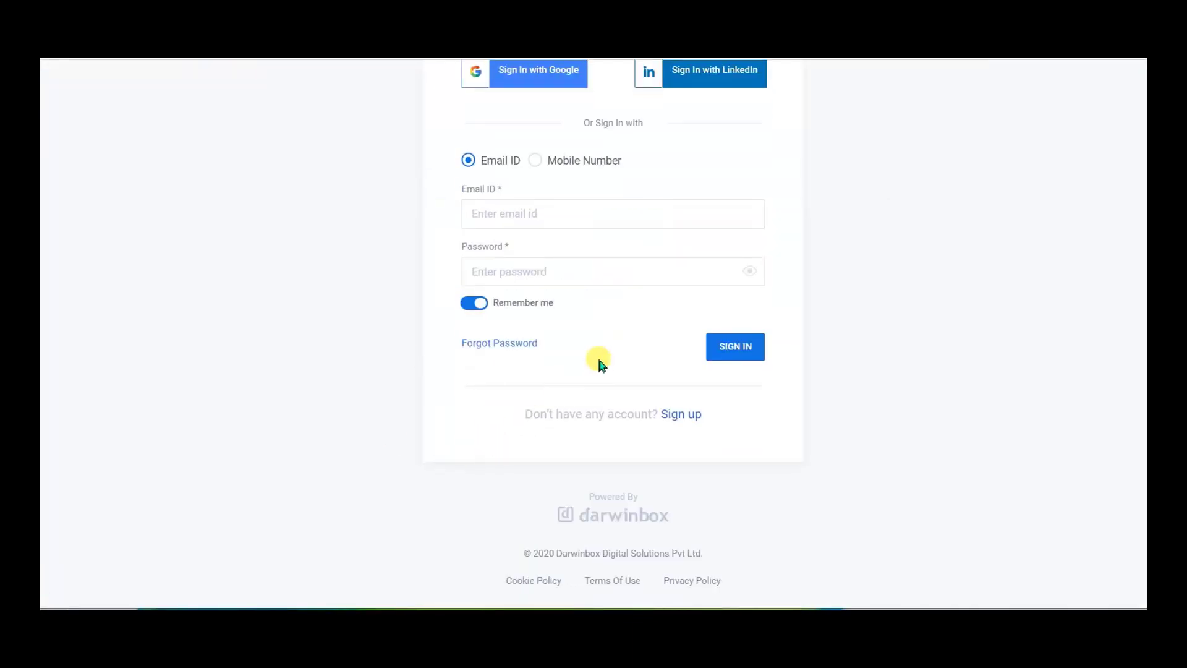
scroll(597, 359, up, 3)
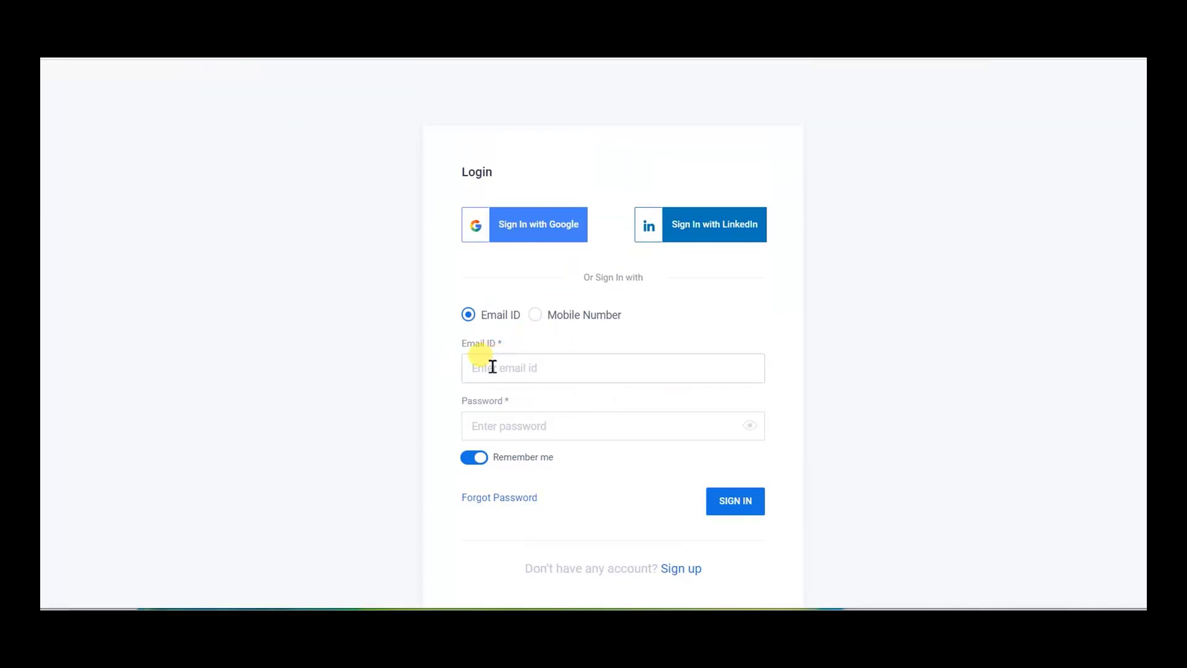
click(516, 225)
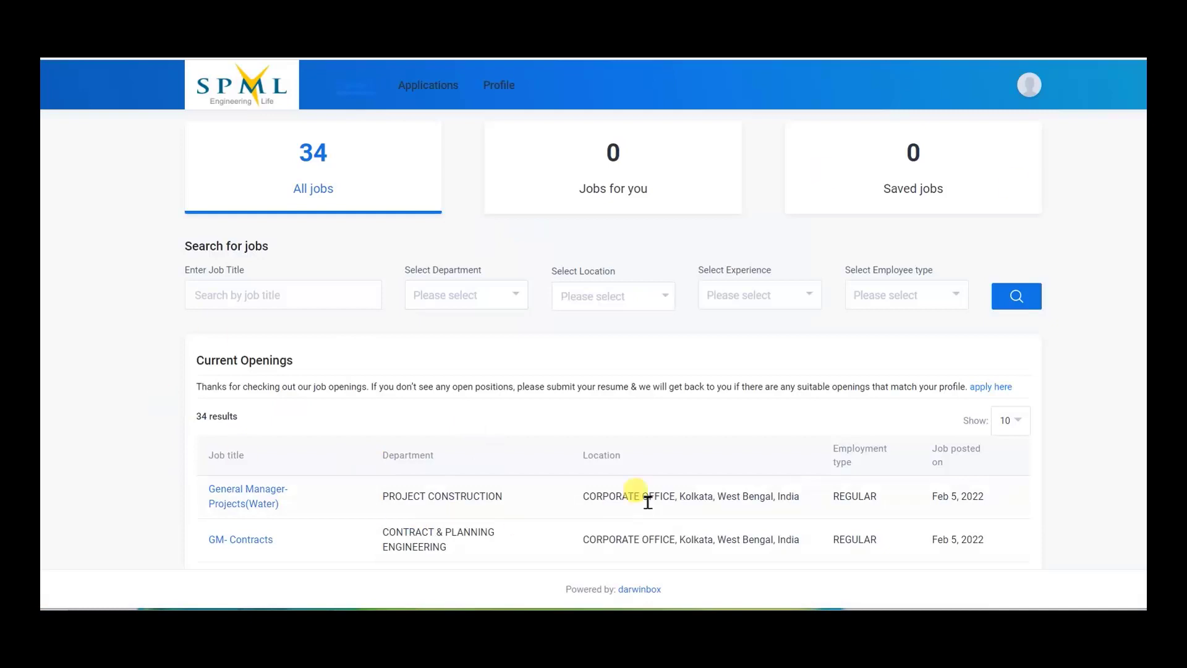
- Look through the current openings on the first and second pages of the job list
scroll(520, 413, down, 3)
scroll(520, 413, up, 3)
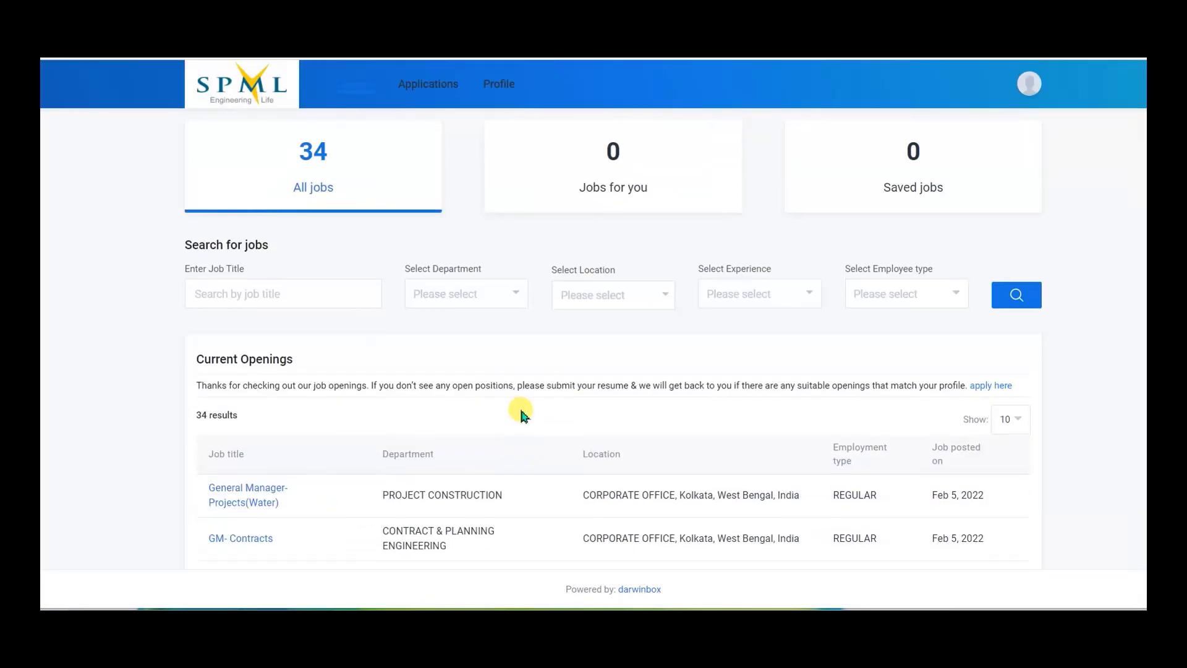
scroll(520, 413, down, 5)
scroll(443, 436, up, 1)
scroll(444, 436, up, 3)
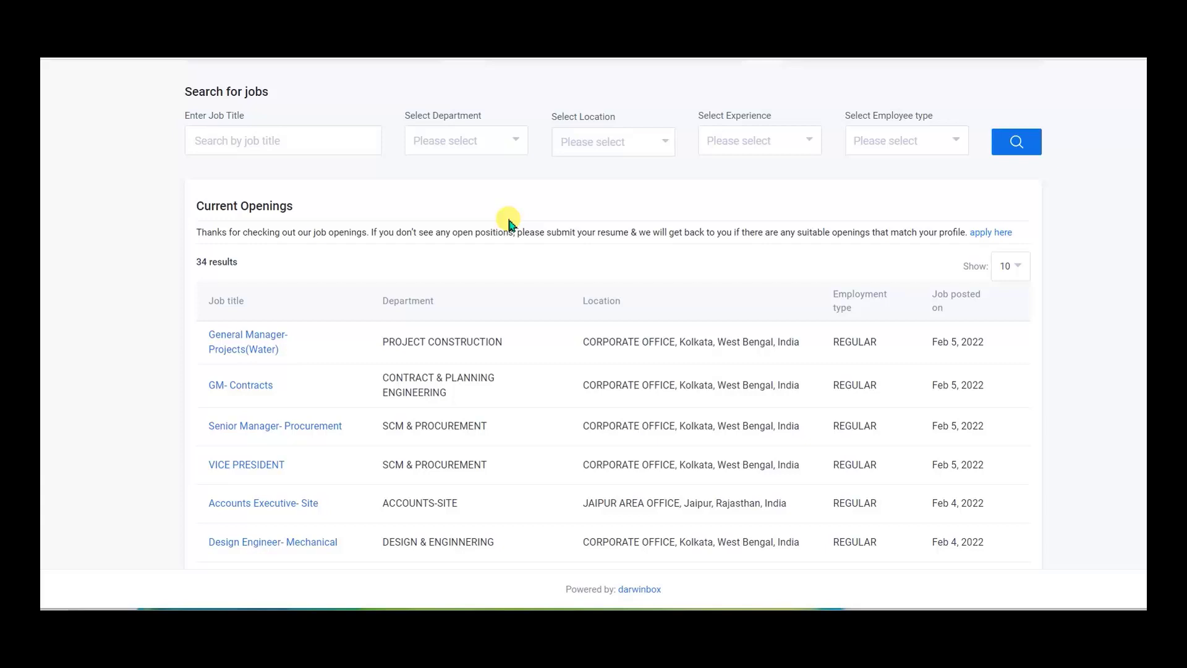
scroll(563, 328, down, 4)
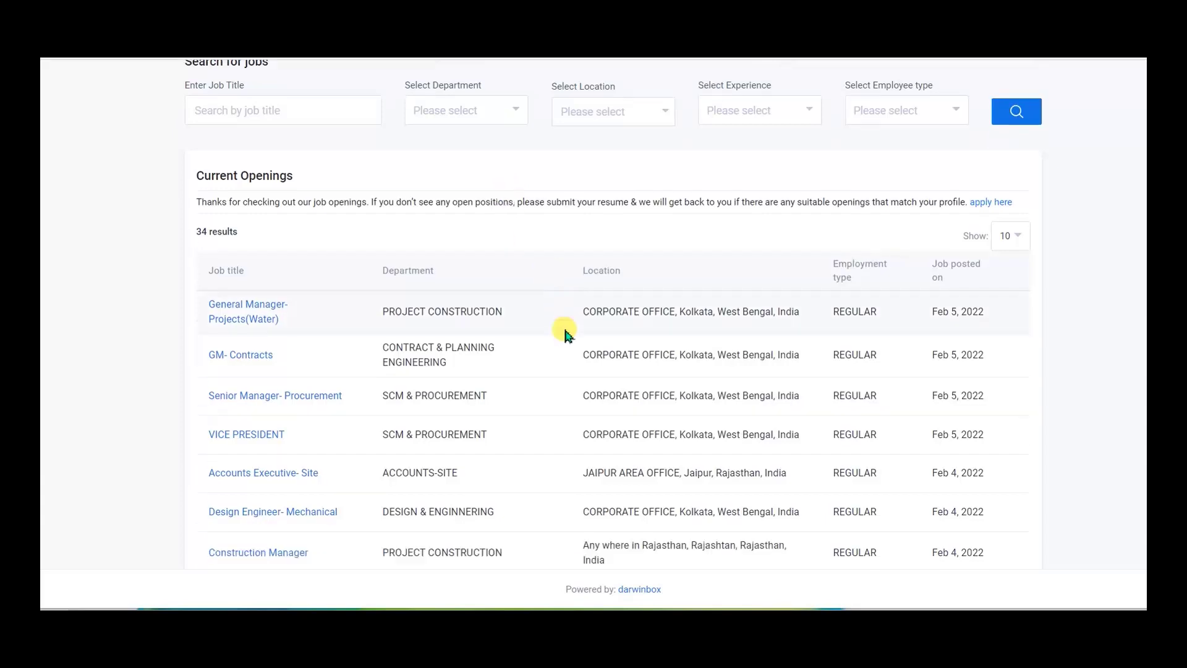
scroll(564, 330, up, 1)
scroll(562, 328, up, 2)
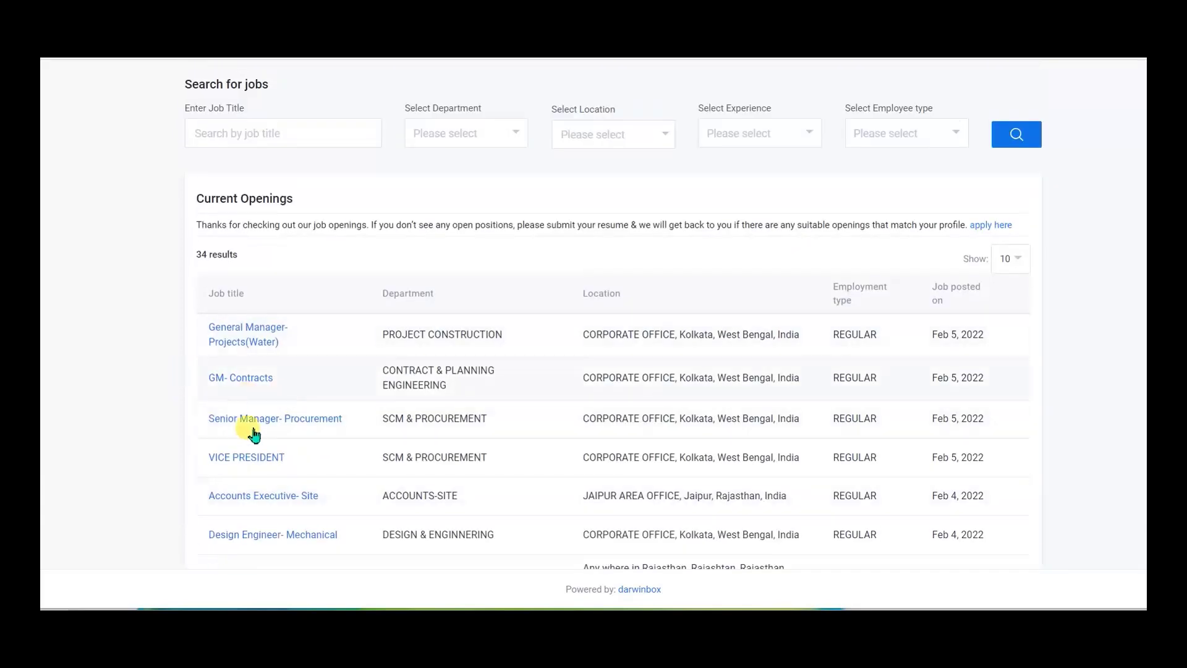
scroll(248, 489, down, 3)
click(599, 533)
scroll(340, 473, up, 5)
scroll(309, 457, down, 4)
scroll(584, 506, down, 2)
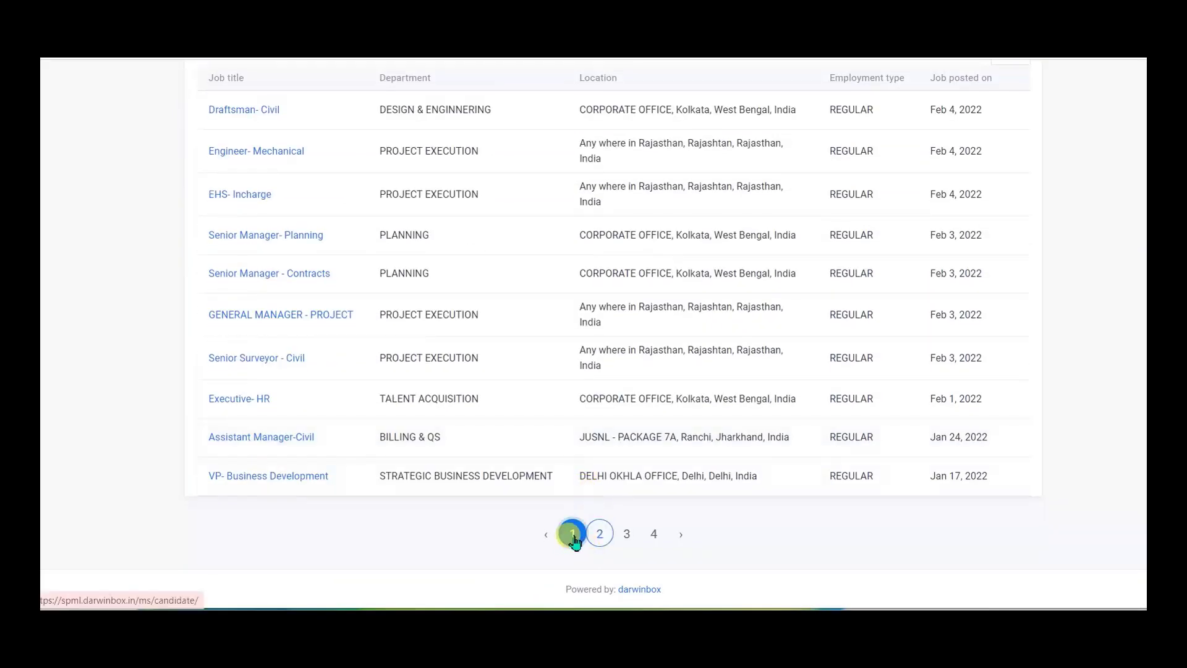
- Return to the first page of openings and start an application for Planning & Billing Engineer
click(573, 535)
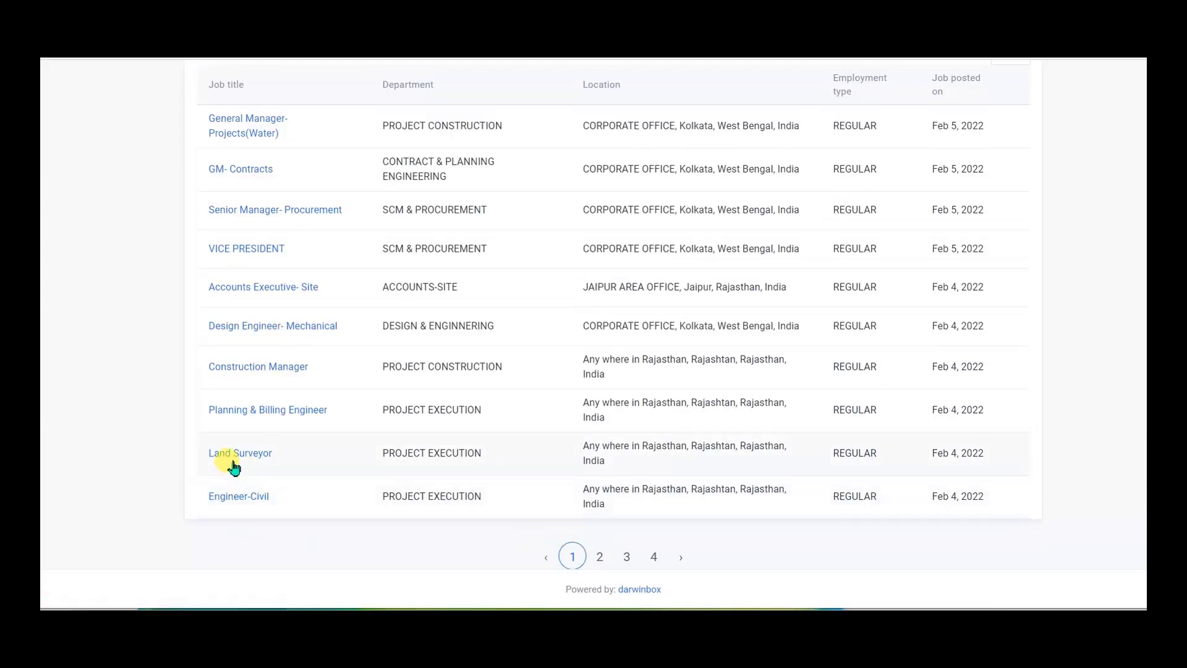
click(252, 414)
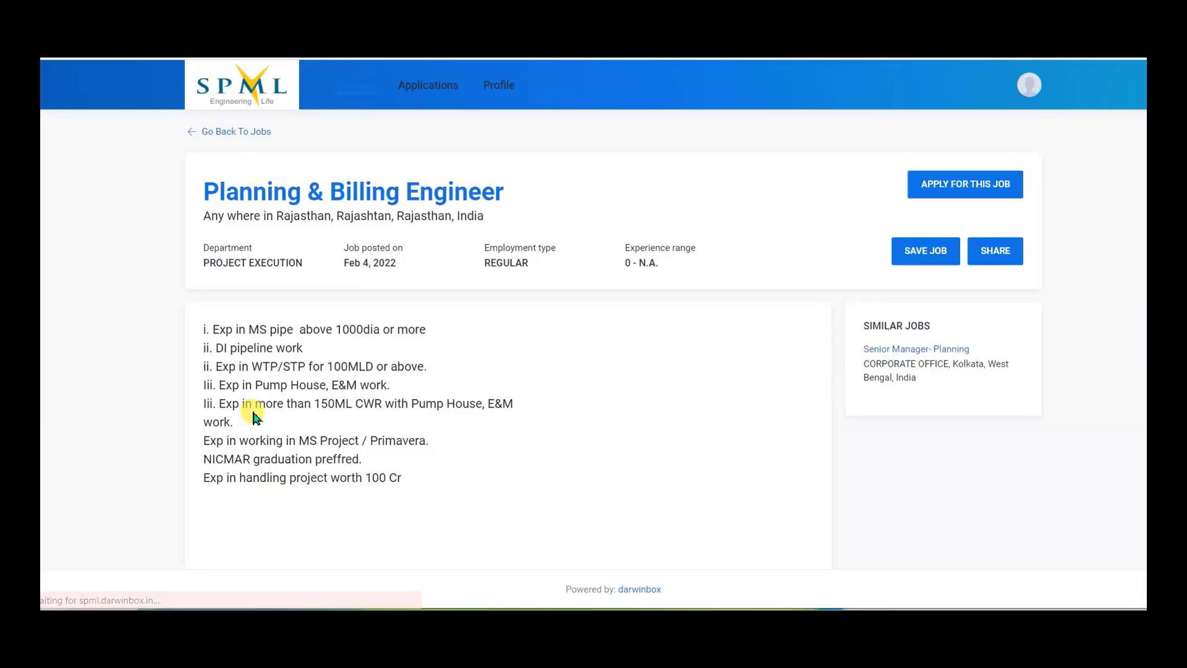
click(986, 186)
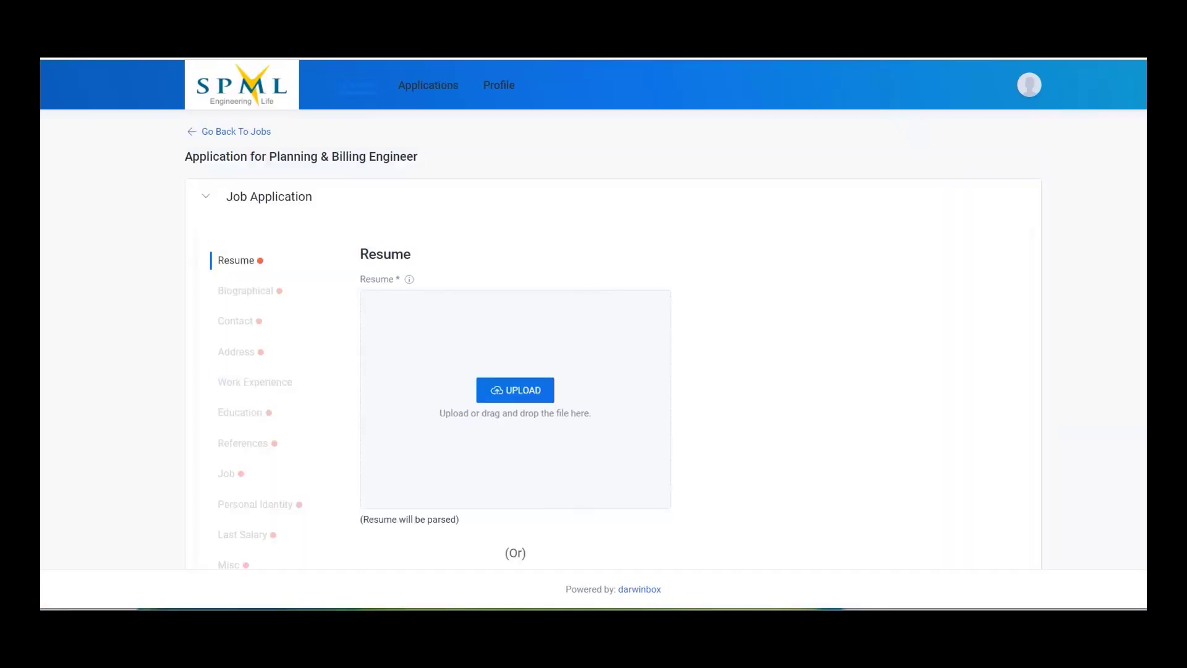
- Upload the resume file to the application with resume parsing left on, and continue past the Resume section
scroll(527, 434, down, 3)
scroll(532, 433, up, 3)
scroll(465, 359, down, 3)
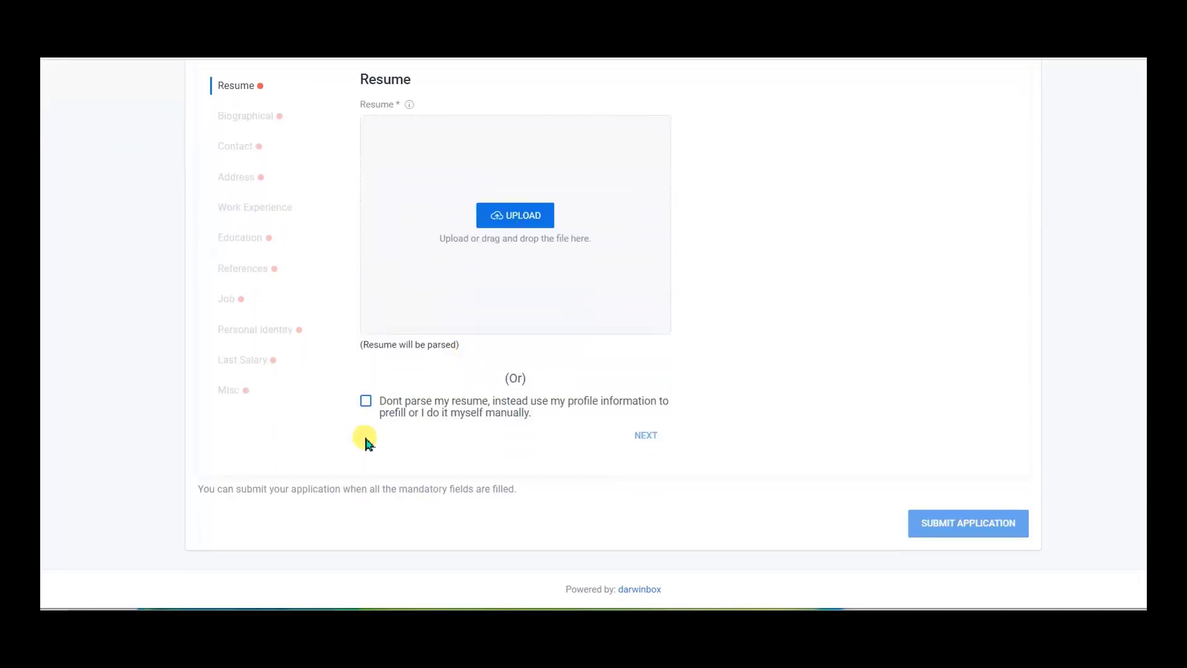
scroll(566, 343, up, 3)
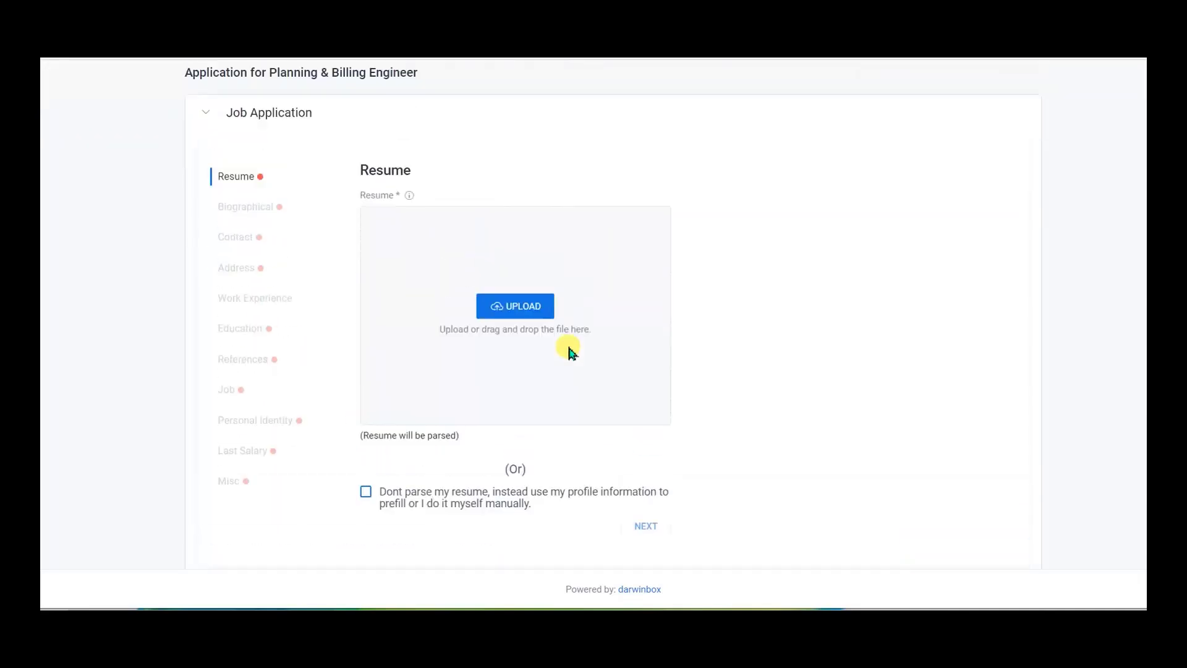
scroll(754, 322, down, 3)
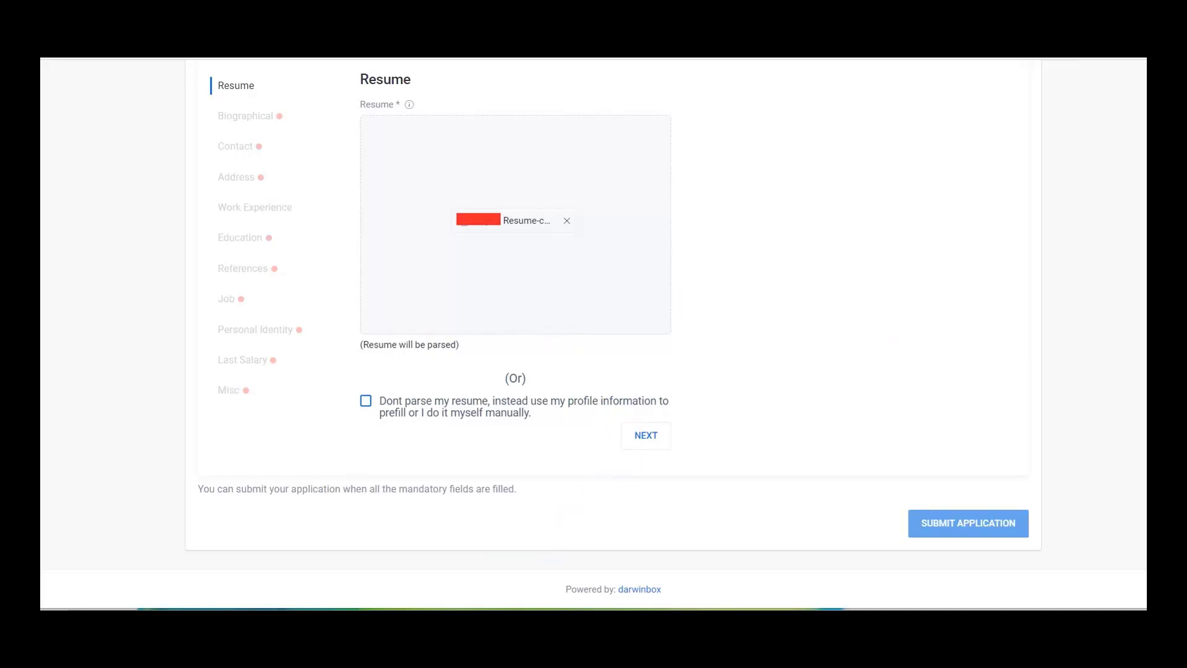
click(642, 447)
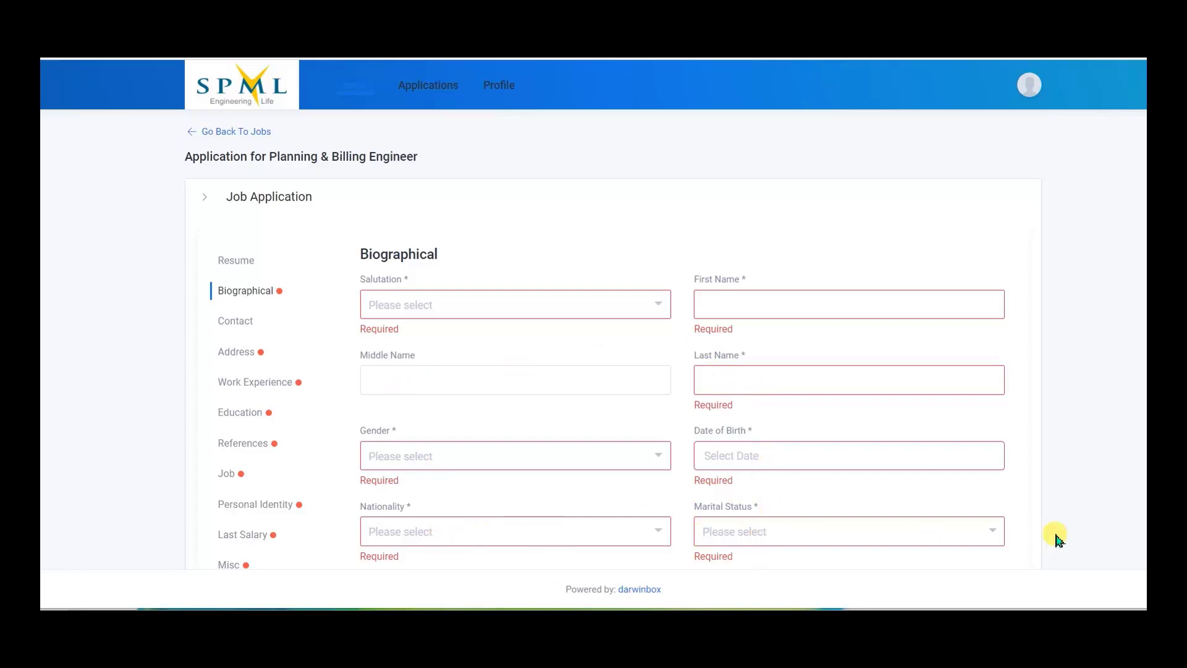
- Examine the Marital Status and Salutation choices in the Biographical section of the application
click(999, 529)
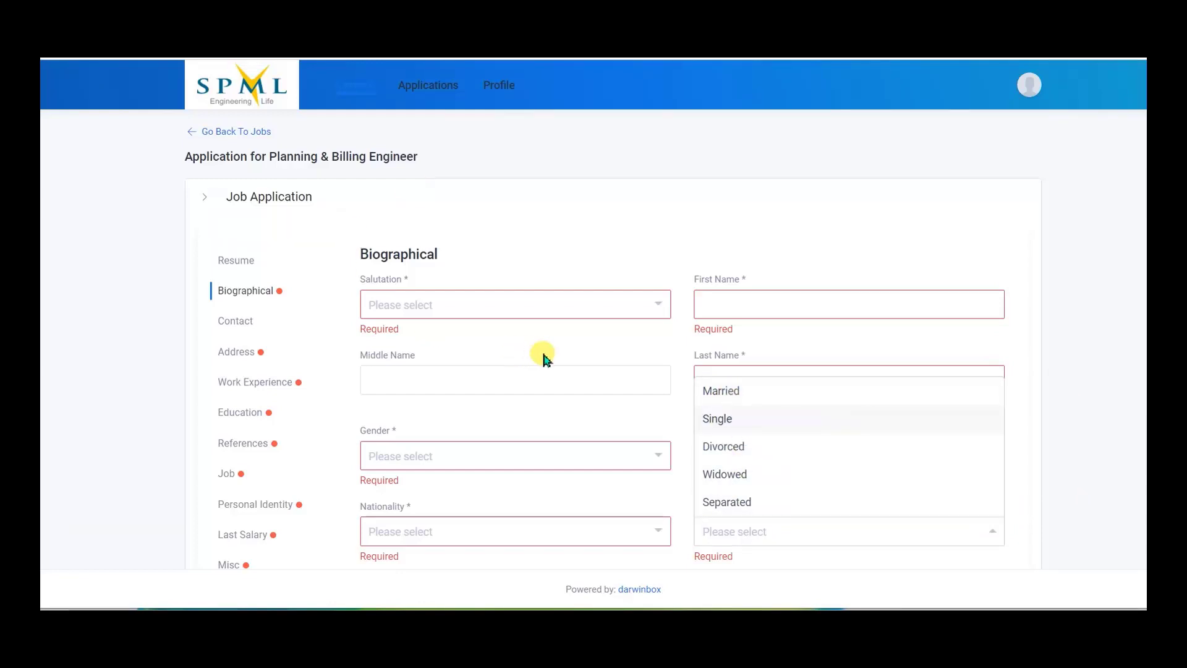
click(659, 307)
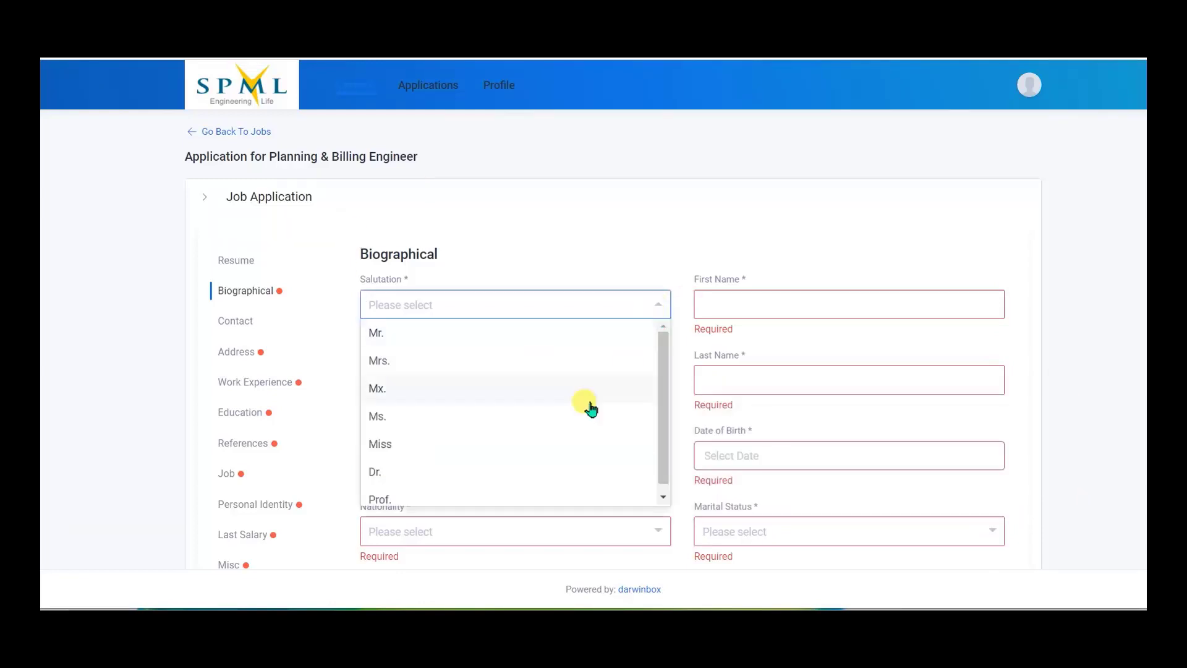
scroll(433, 384, down, 1)
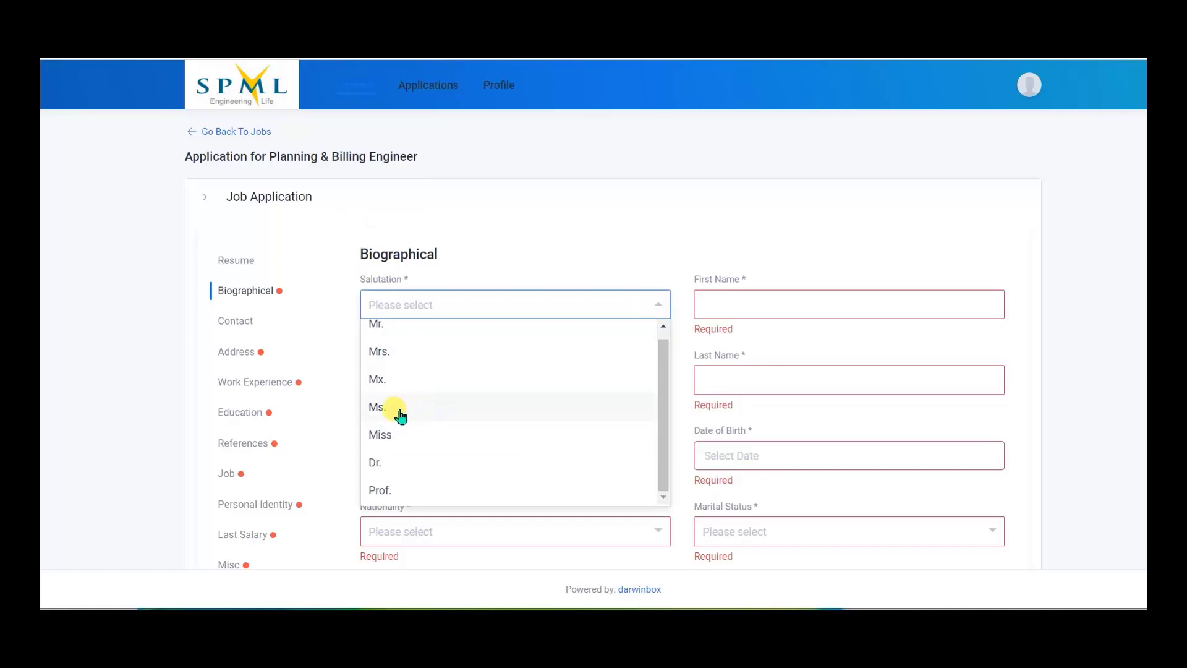
scroll(405, 396, up, 1)
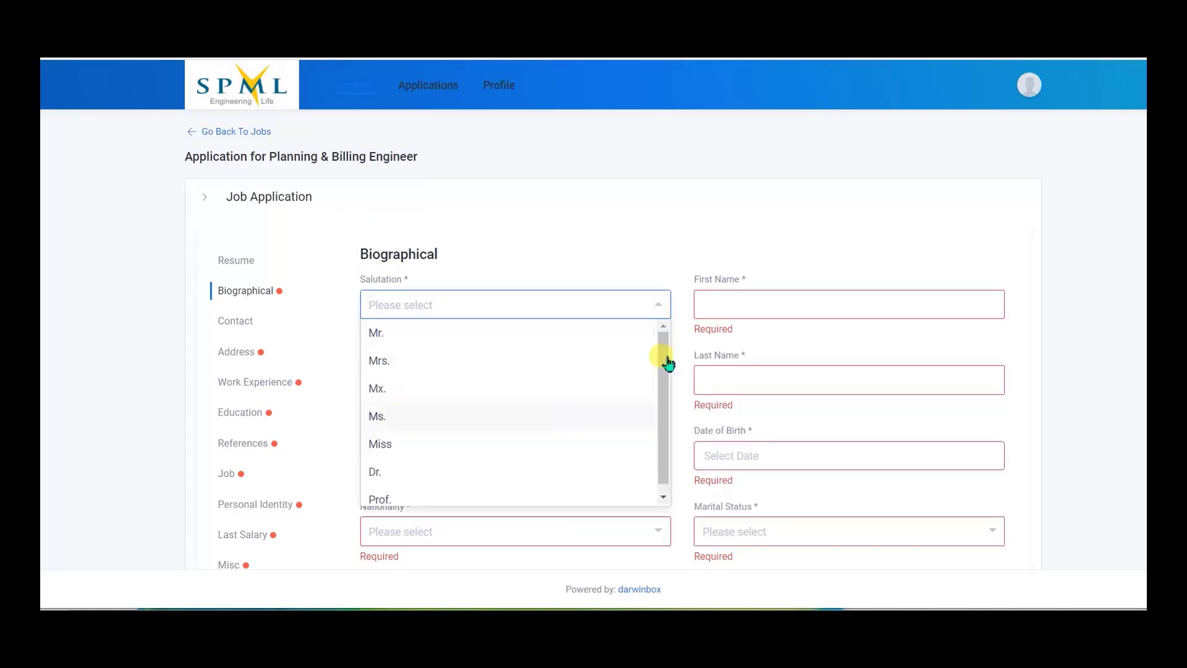
click(703, 197)
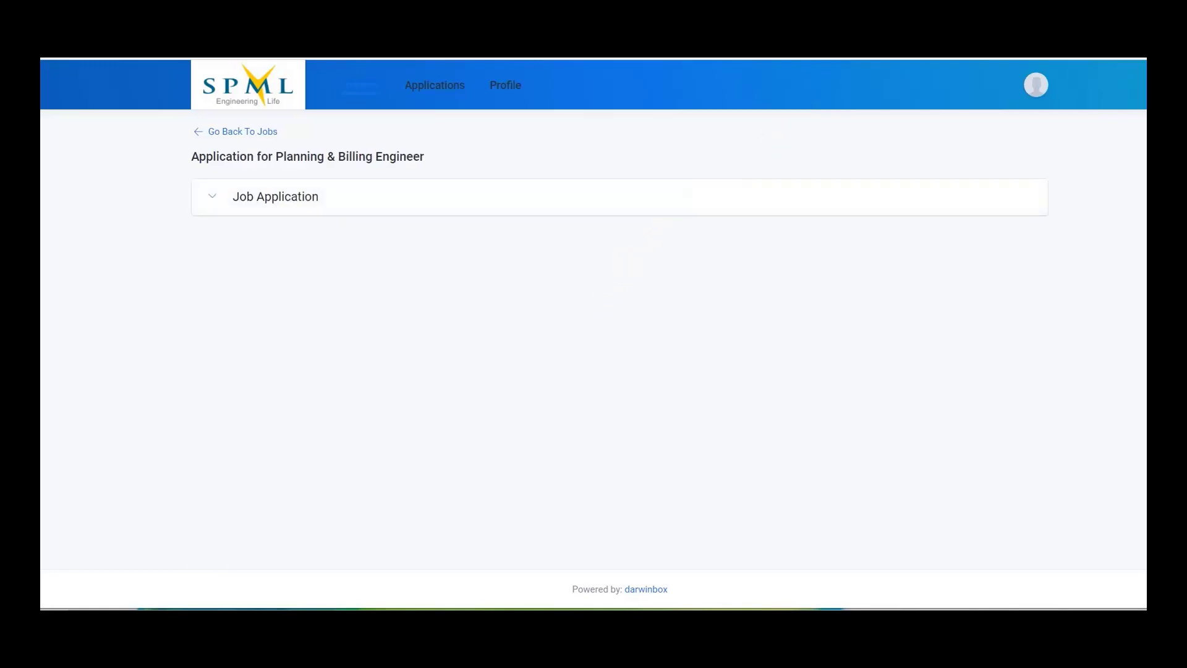
click(336, 197)
- Review the Contact section and the choices offered for the personal country code
click(222, 326)
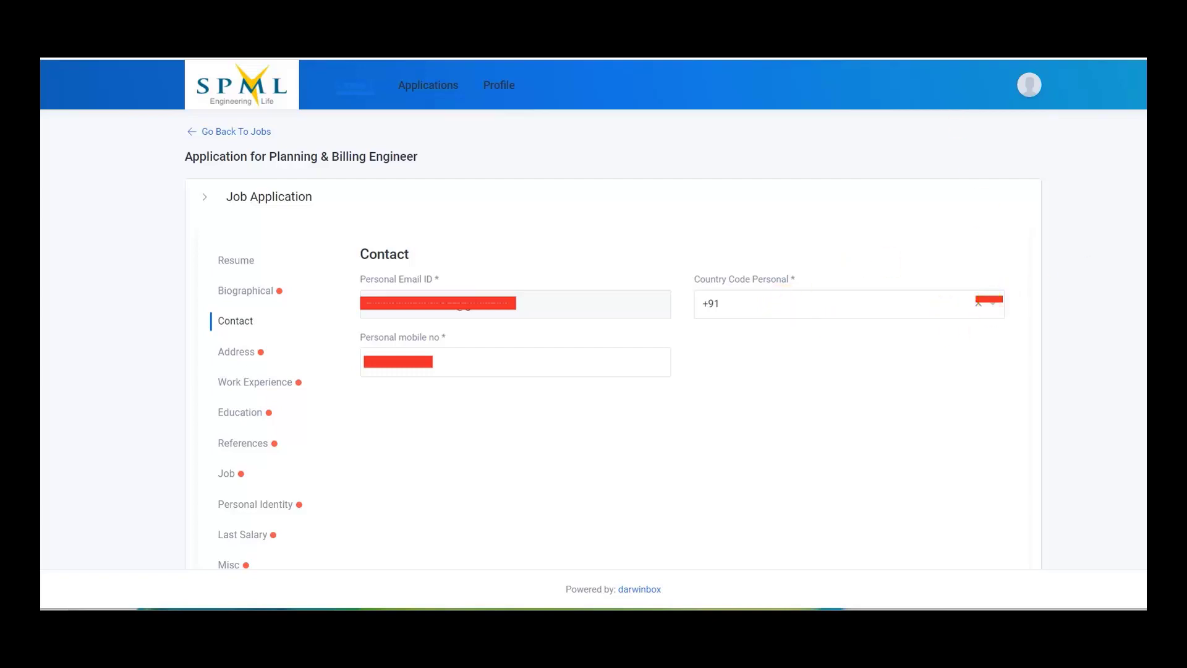
click(989, 302)
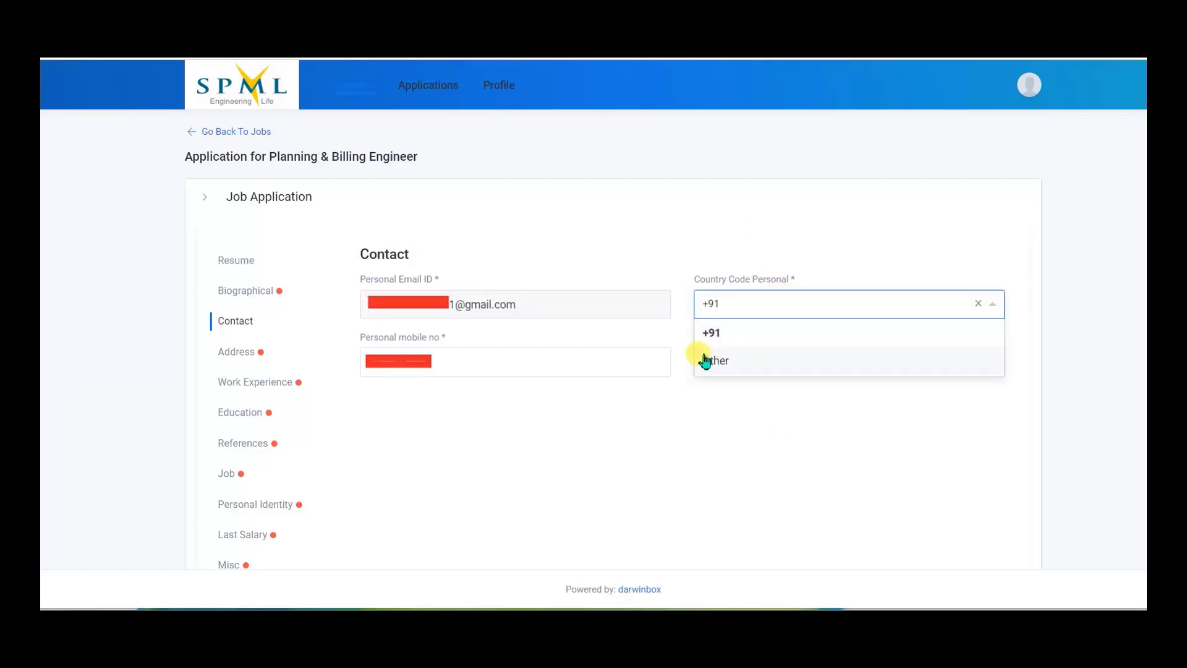
click(757, 476)
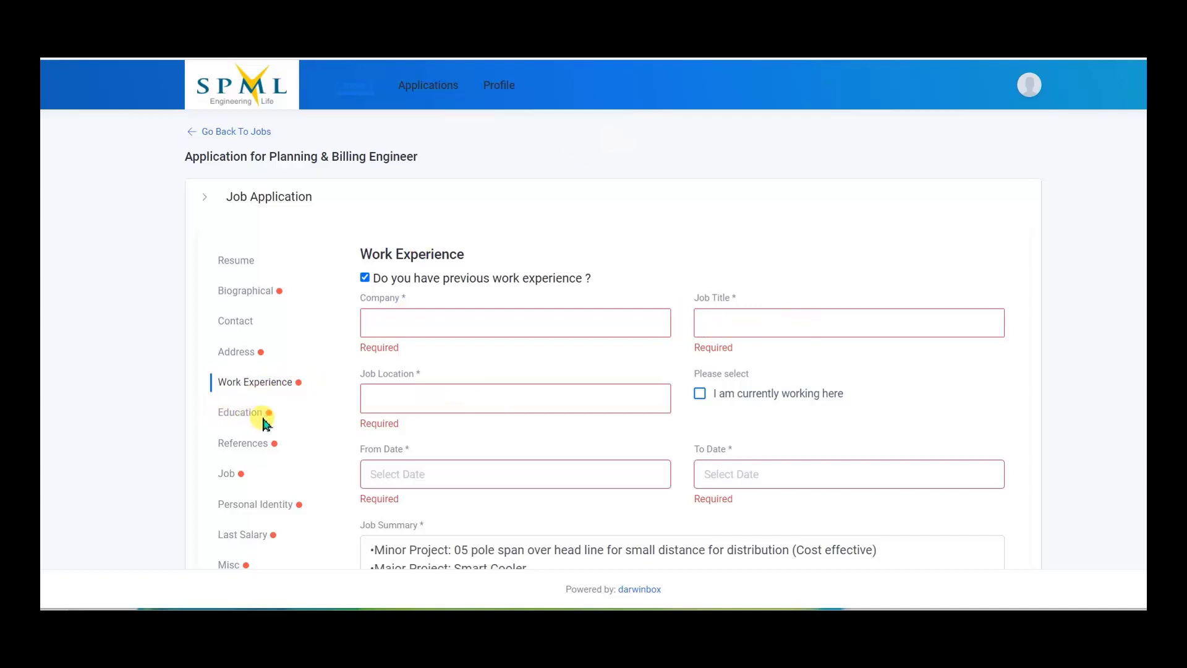
- Review the Education section and browse the available Education Degree options without changing the selection
drag(199, 398, 298, 428)
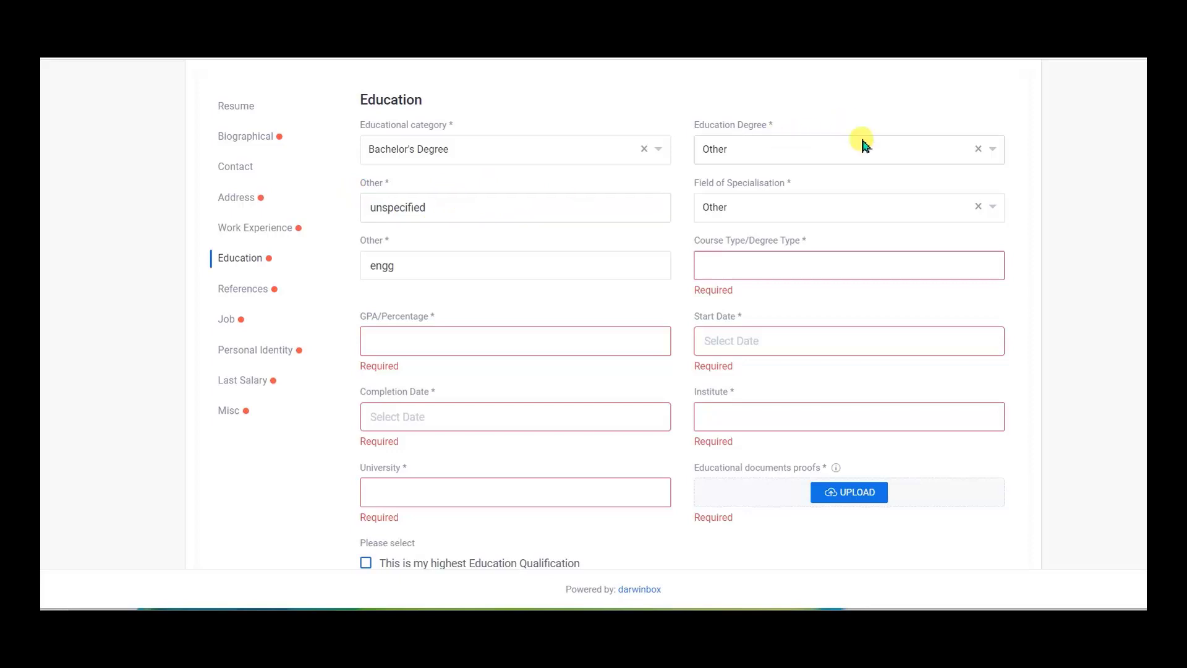
click(993, 150)
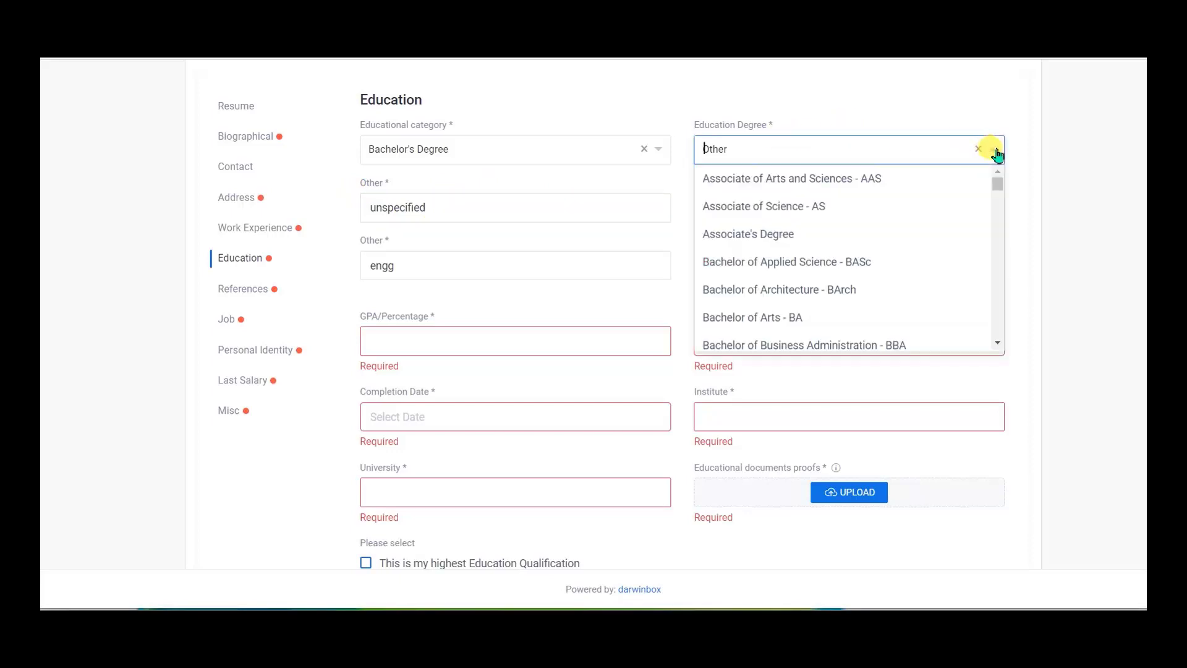
scroll(814, 265, down, 8)
scroll(813, 259, down, 8)
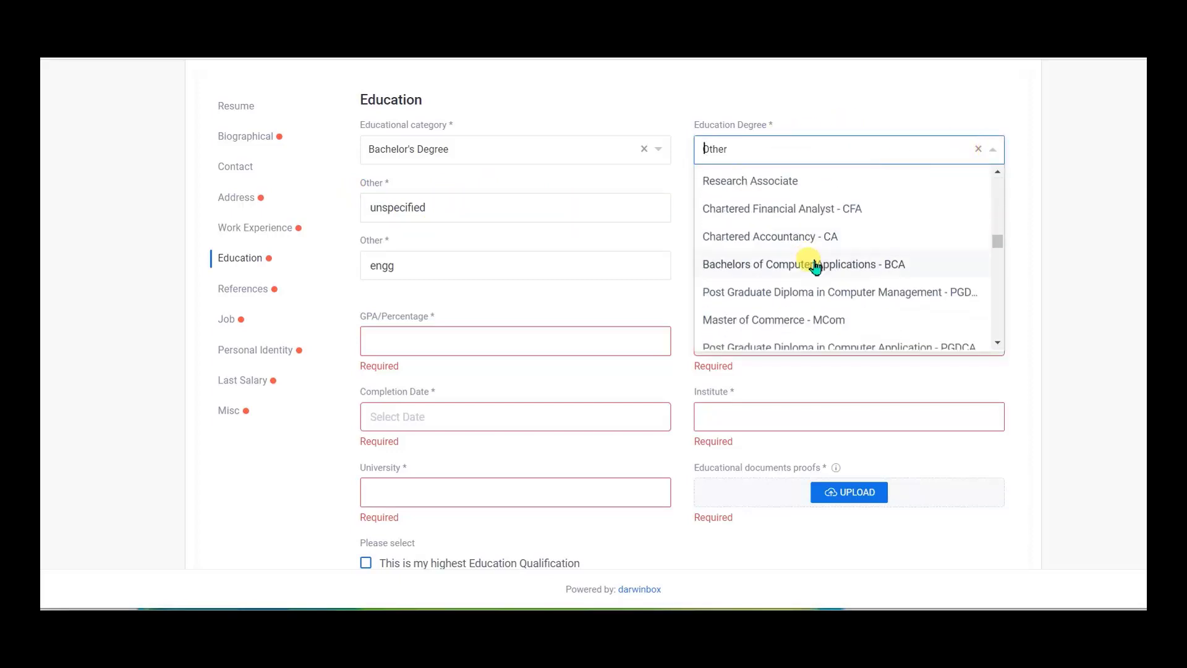
click(1100, 199)
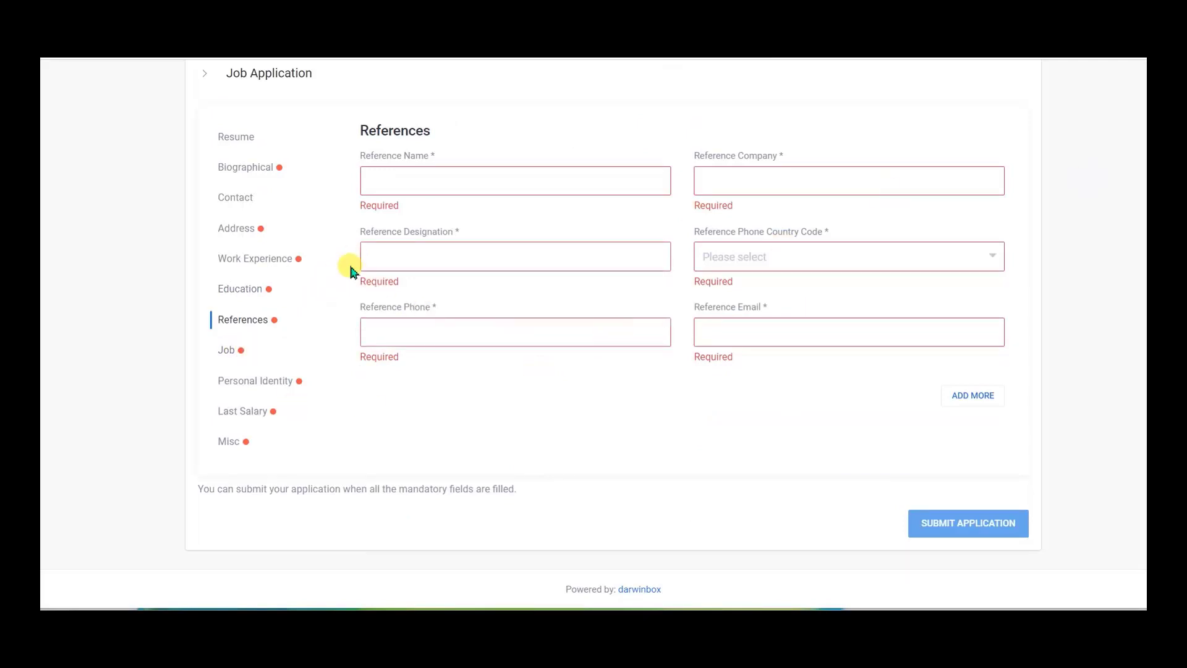
- Review the Job section's required fields for languages spoken, desired salary and total experience
click(228, 355)
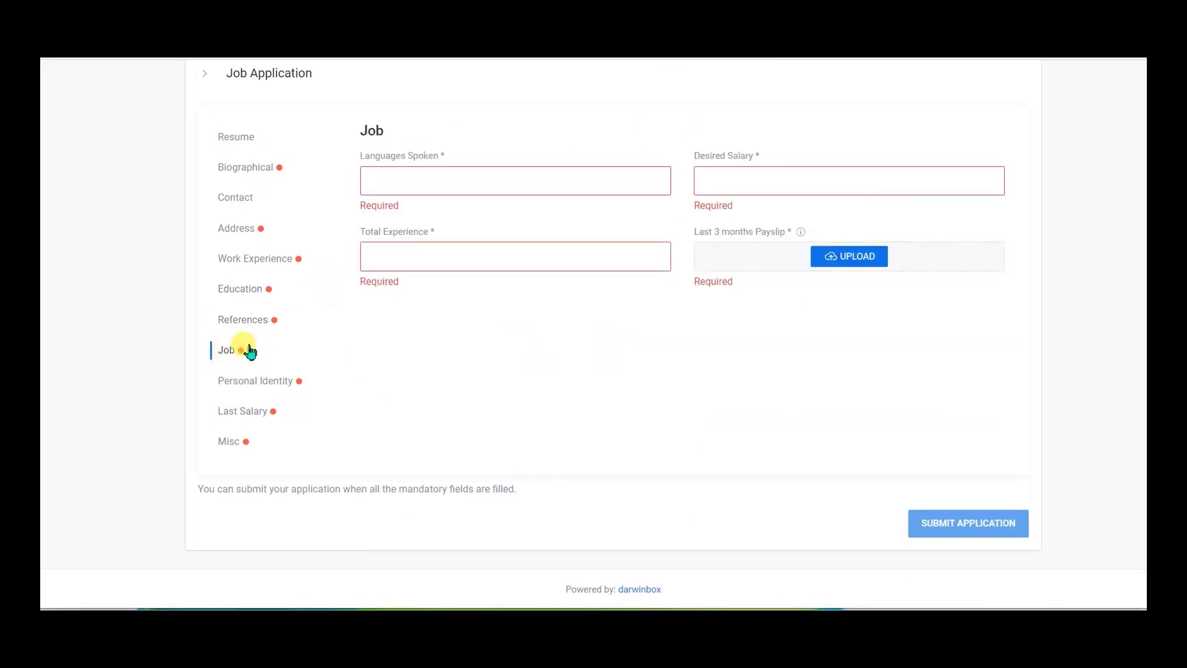
click(387, 186)
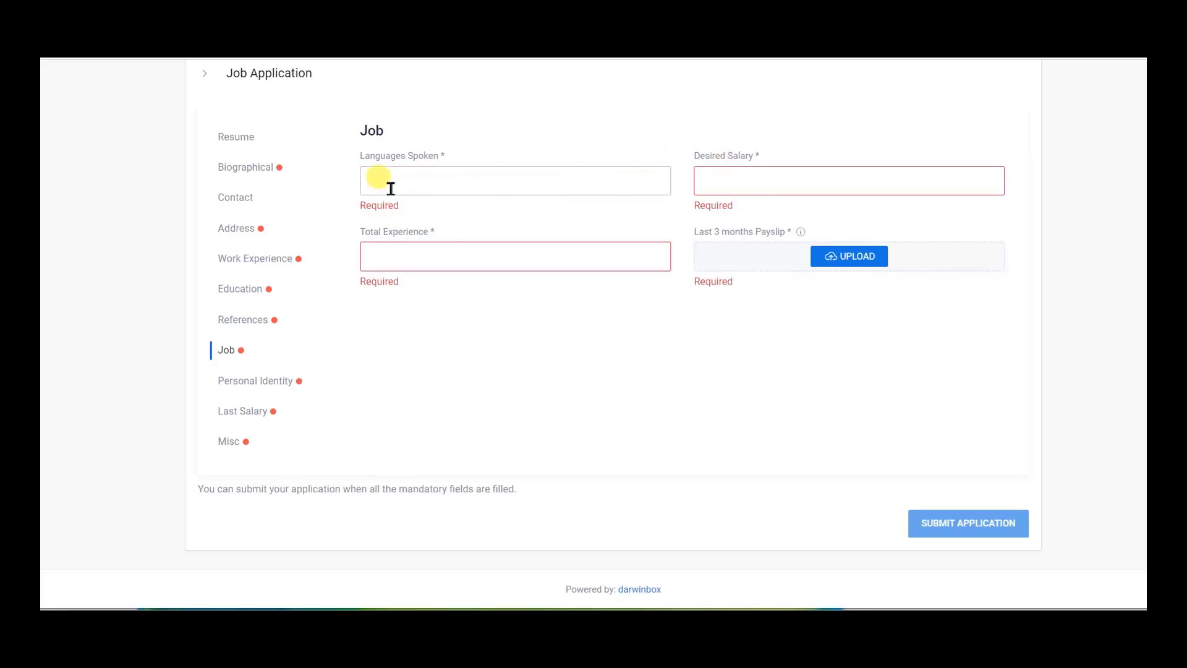
click(763, 181)
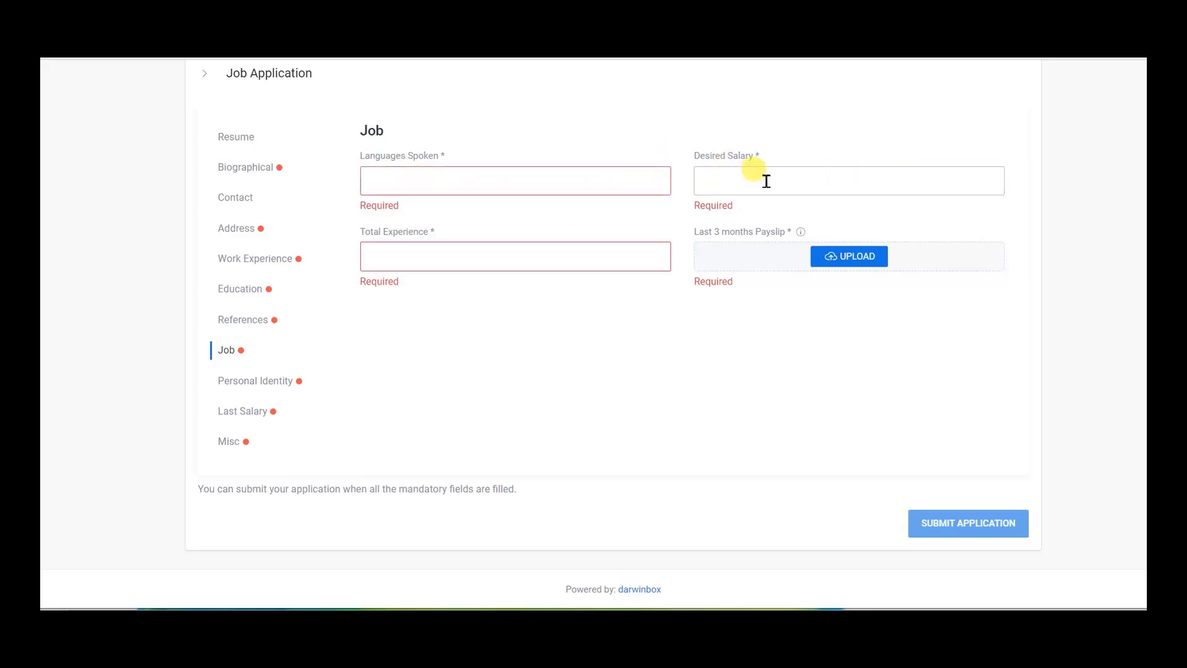
click(463, 254)
click(223, 361)
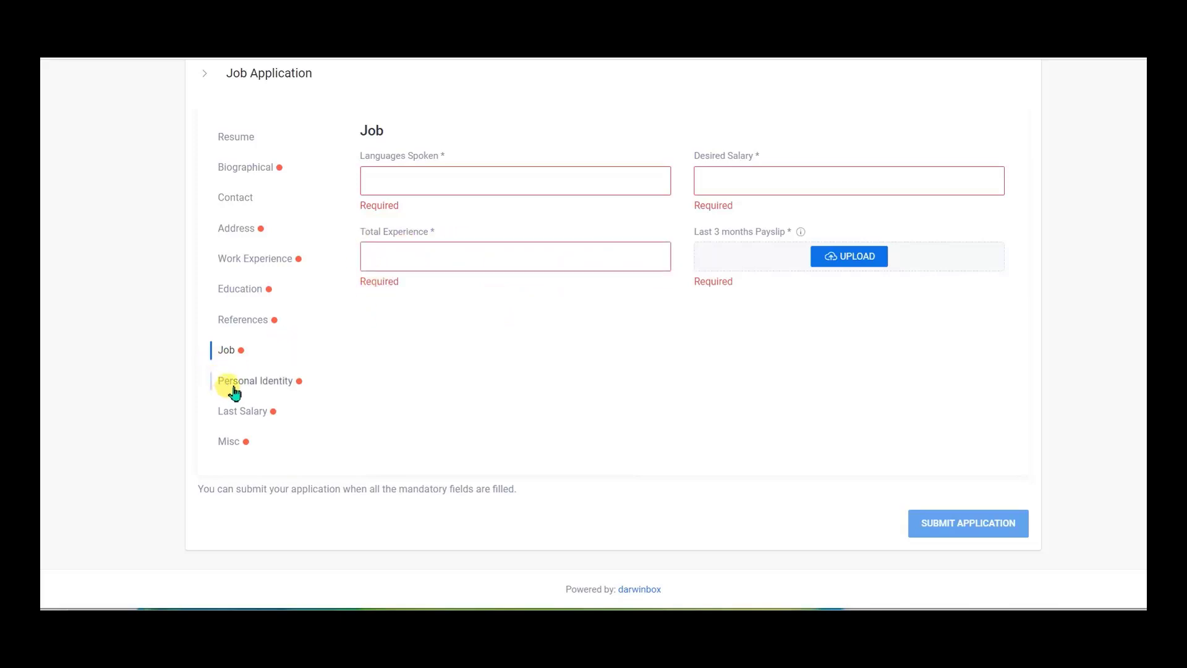
- Review the identity fields in the Personal Identity section and the pay fields in the Last Salary section
click(235, 389)
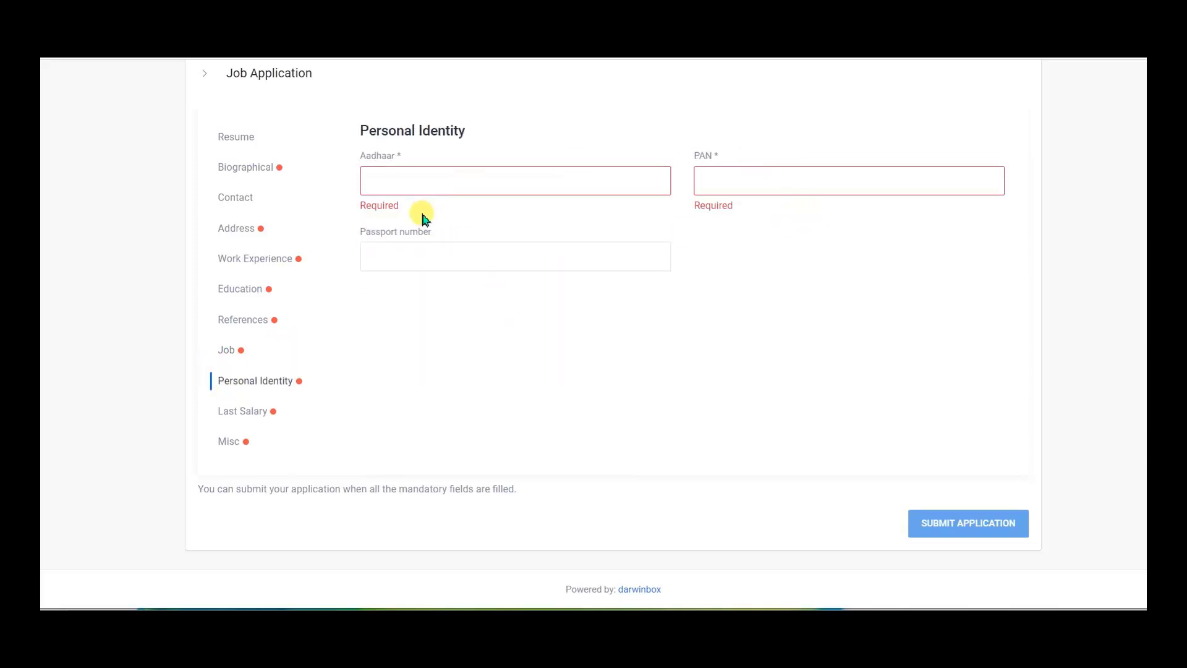
click(242, 419)
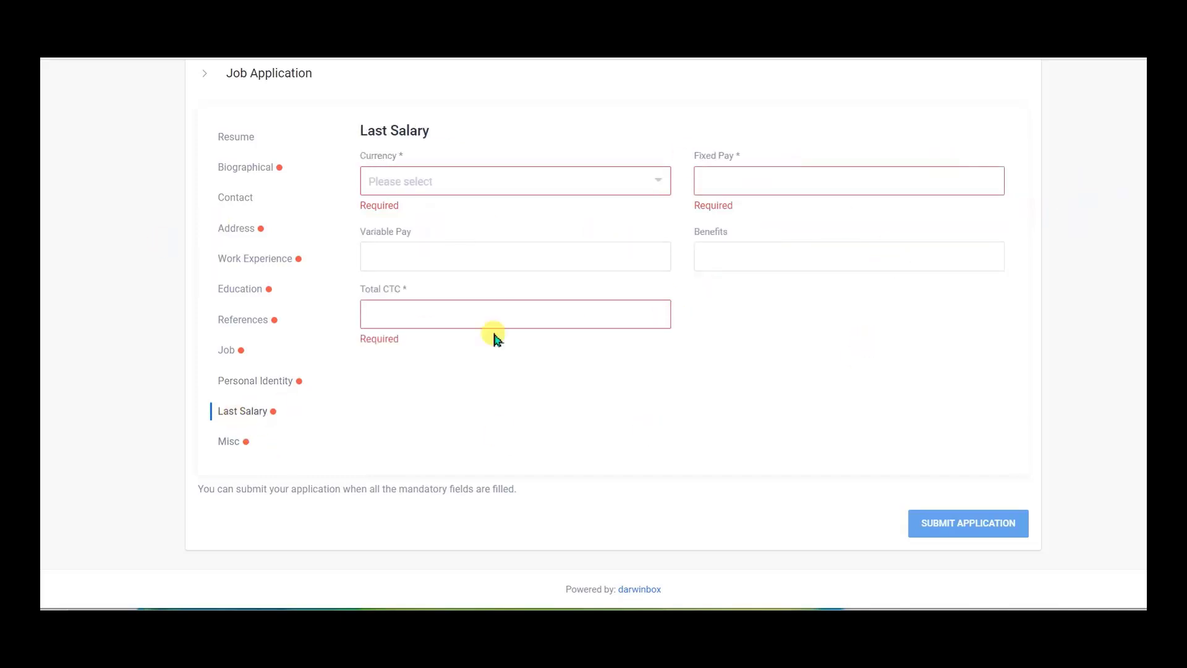
- In the Misc section, set openness to relocation to Yes and select Others as the source of knowing about the SPML vacancy
click(230, 443)
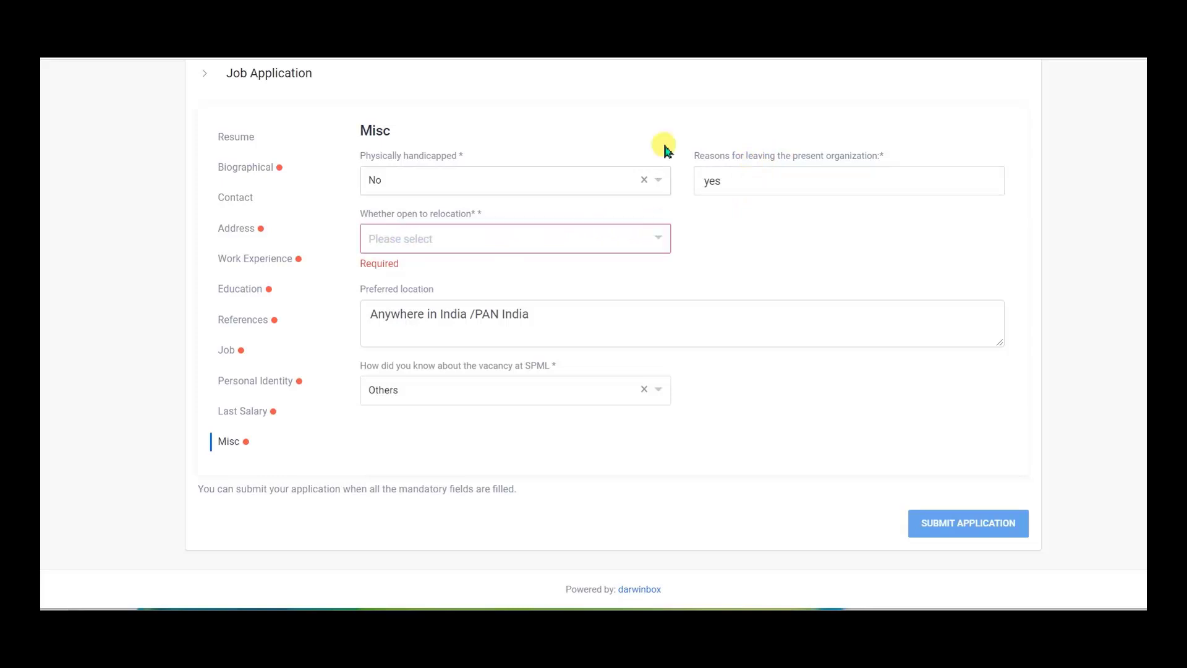
click(666, 240)
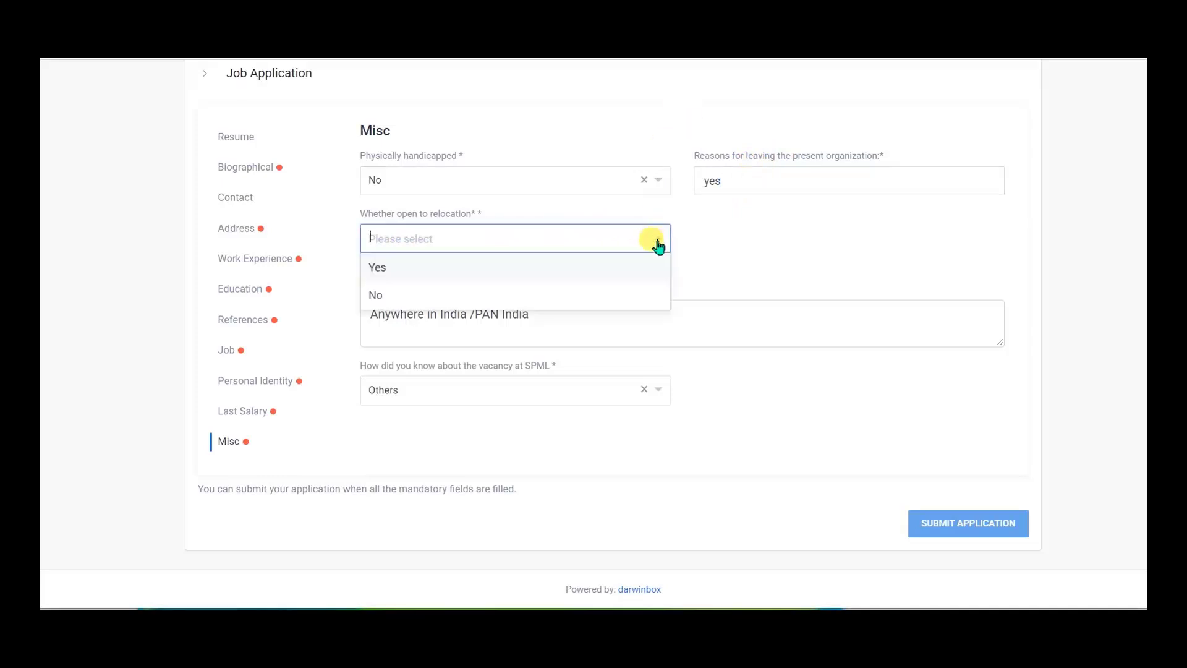
click(379, 267)
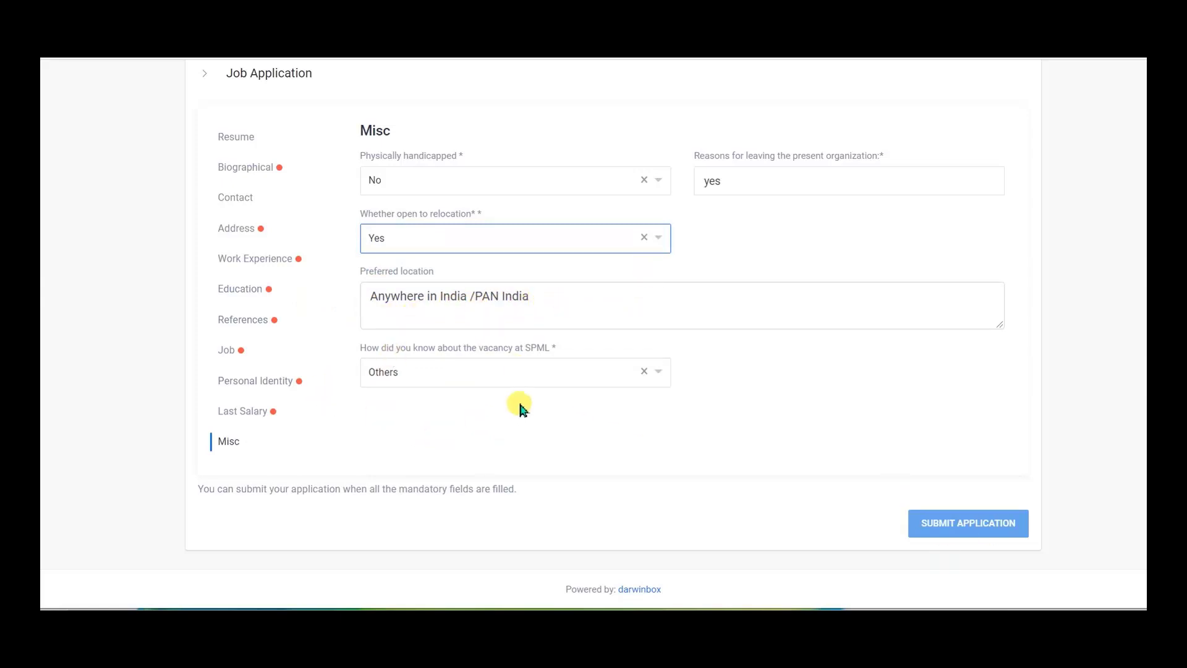
click(657, 371)
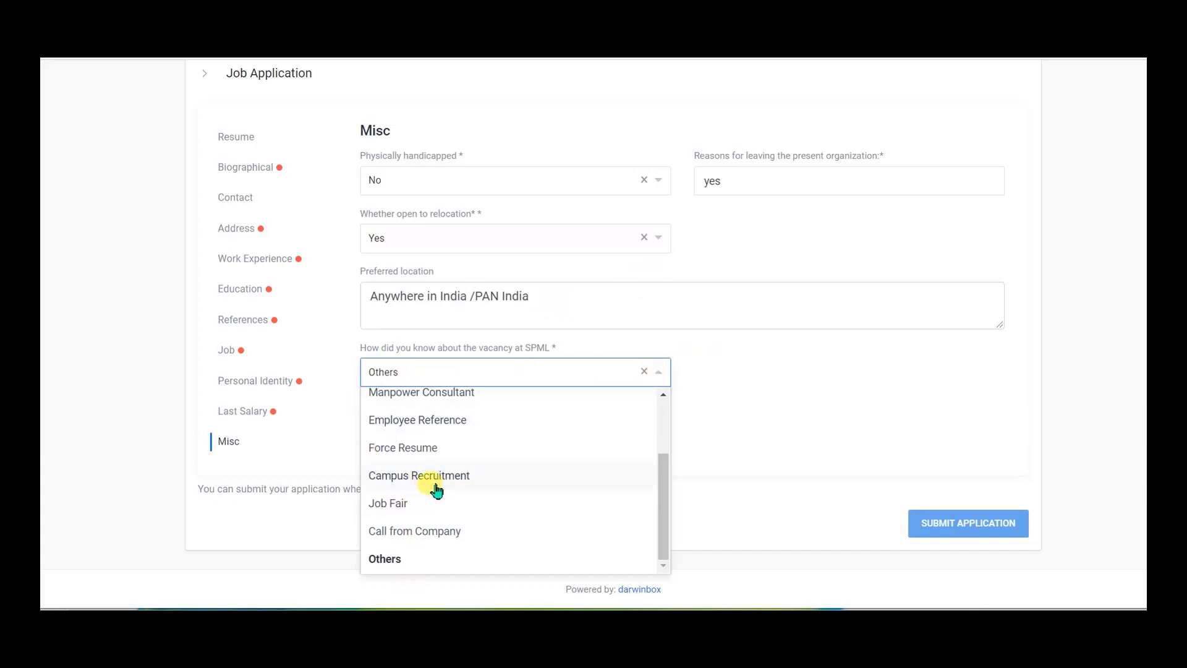
click(390, 560)
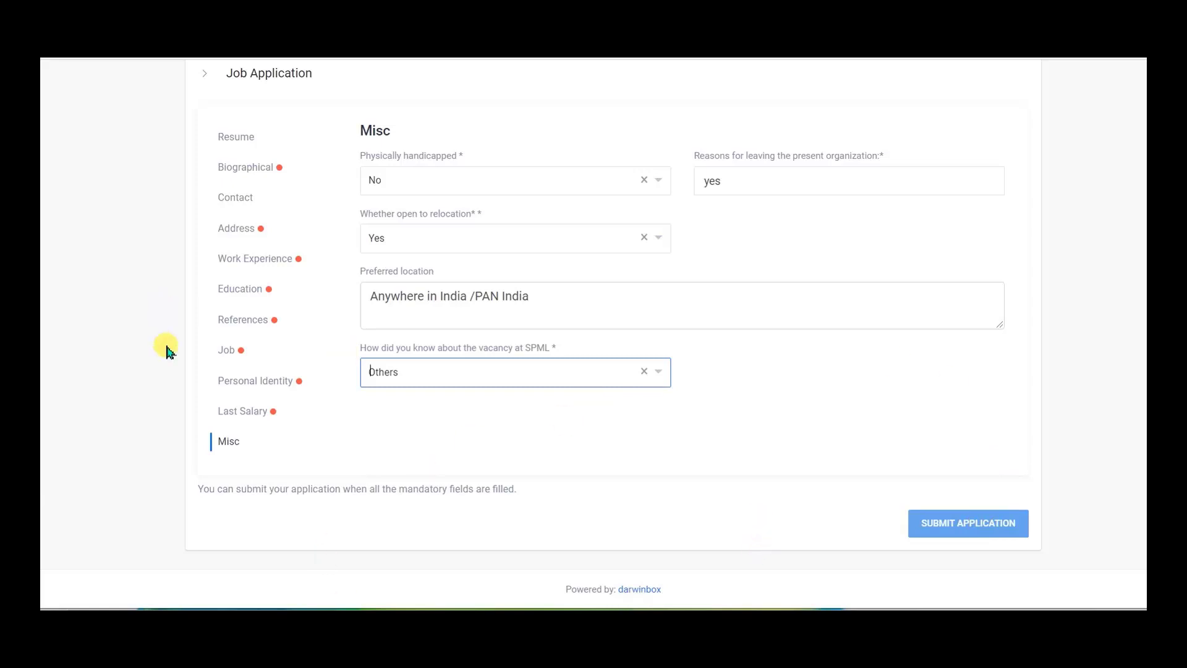
- Recheck the required fields across the Personal Identity, Job, References and Last Salary sections, ending at the Misc section
click(228, 415)
click(223, 382)
click(223, 351)
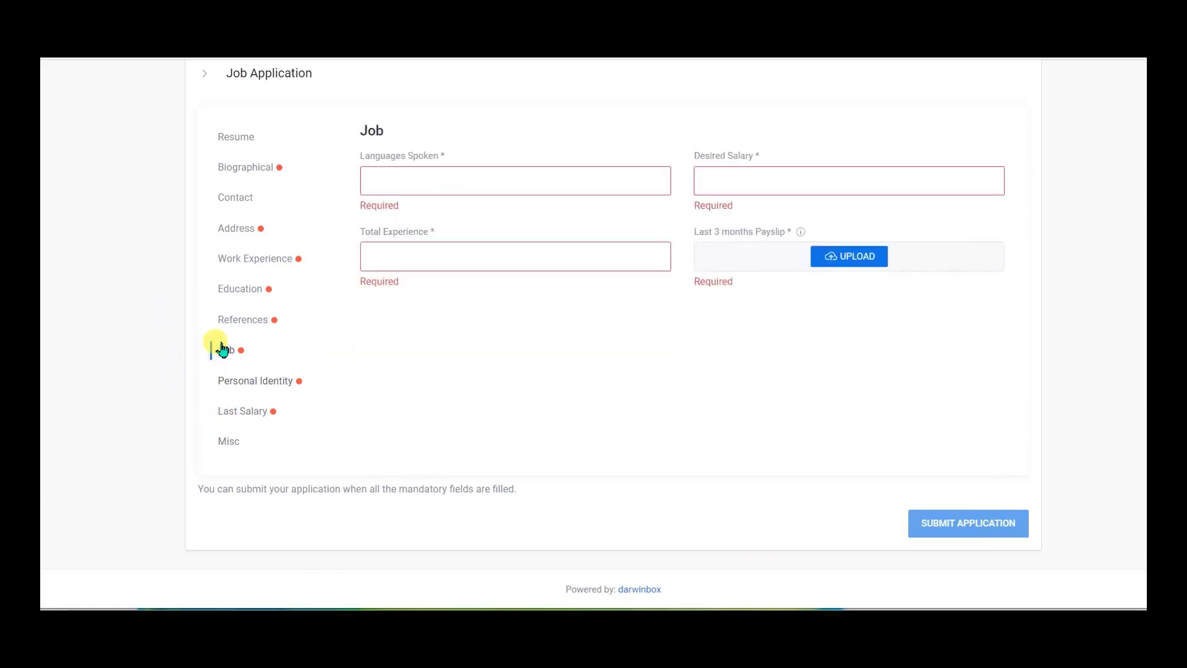
click(234, 319)
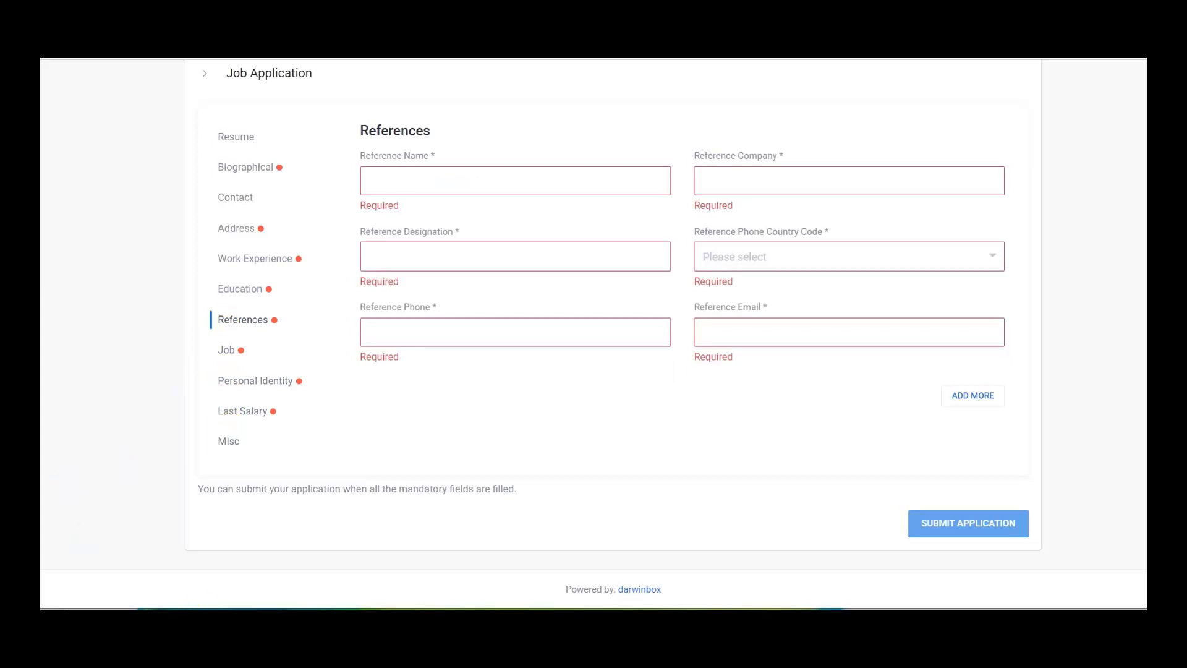
click(254, 412)
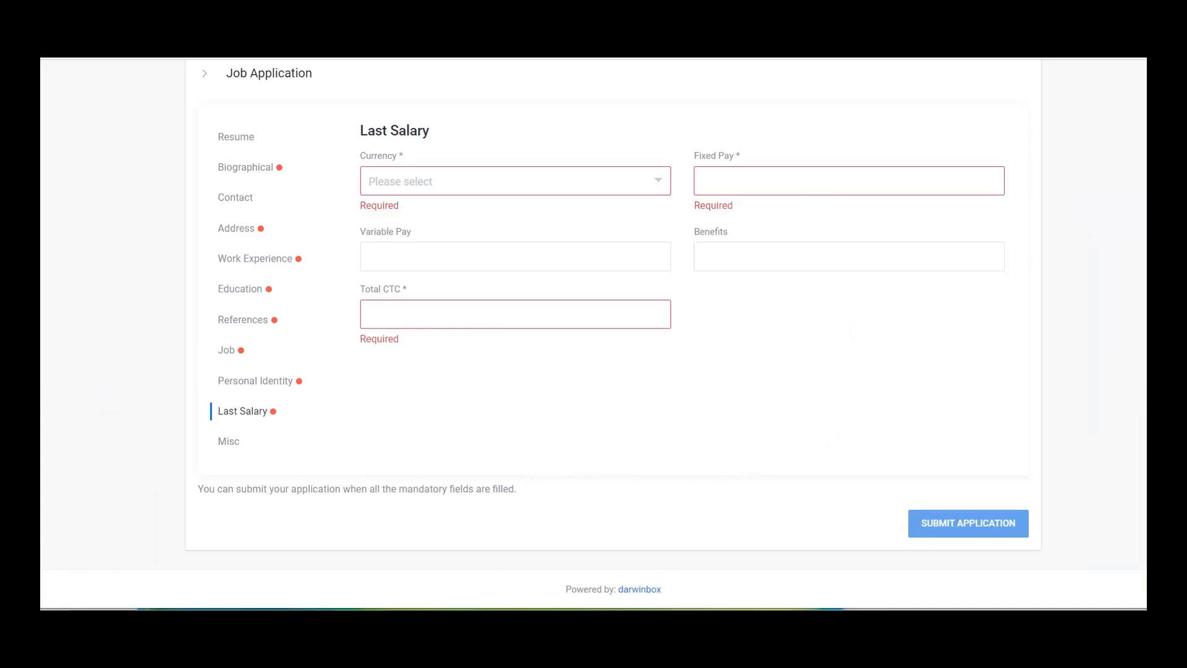
click(233, 442)
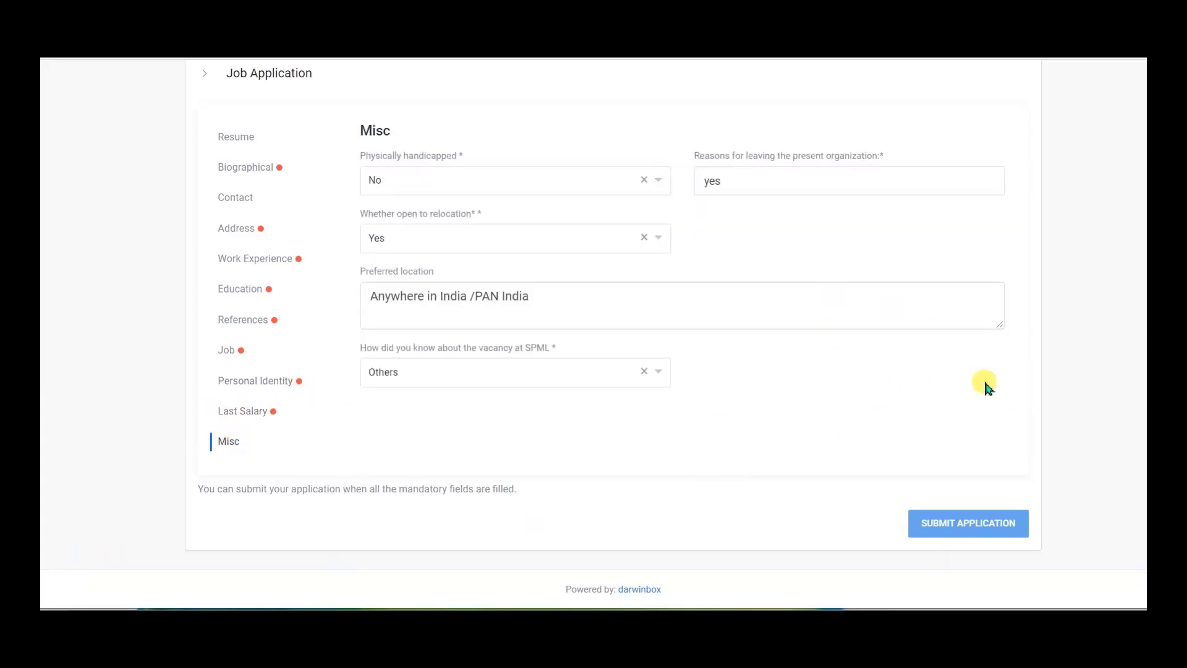